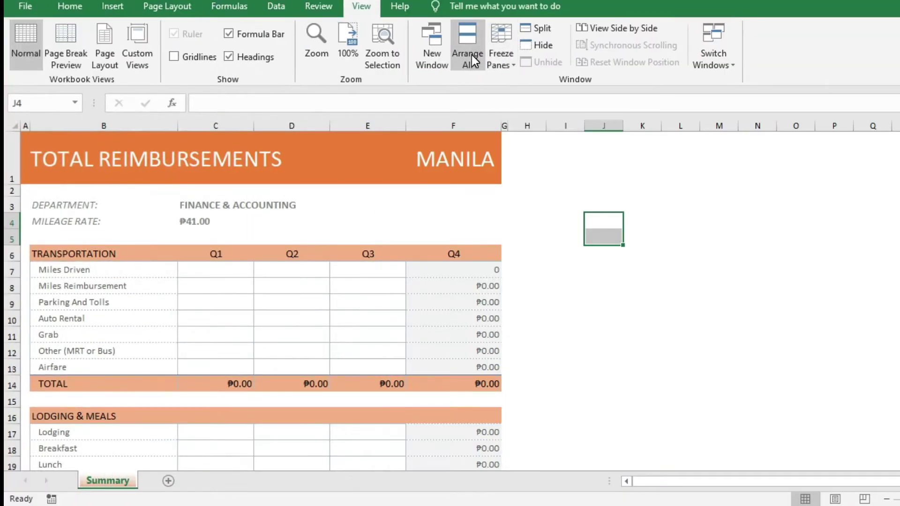
Step: Cascade all open workbook windows and bring the Q1 workbook to the front
left_click(468, 52)
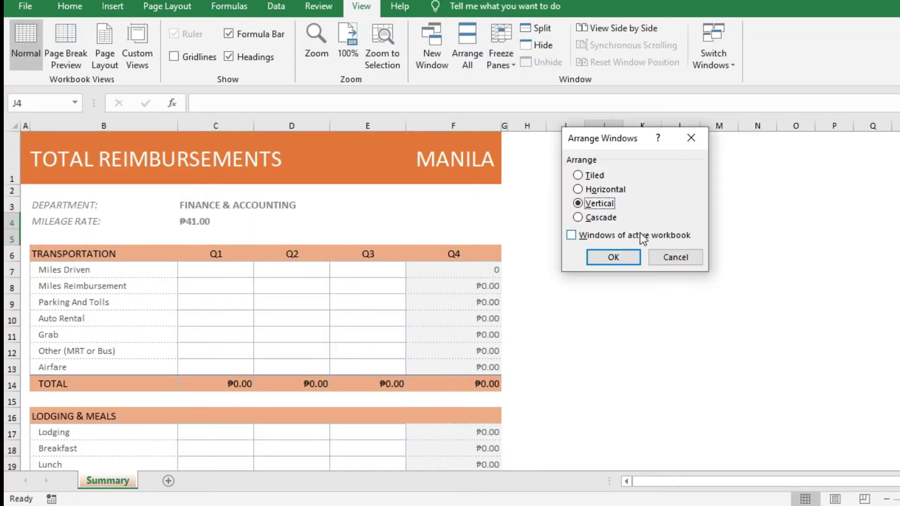
left_click(602, 217)
left_click(611, 257)
left_click(141, 2)
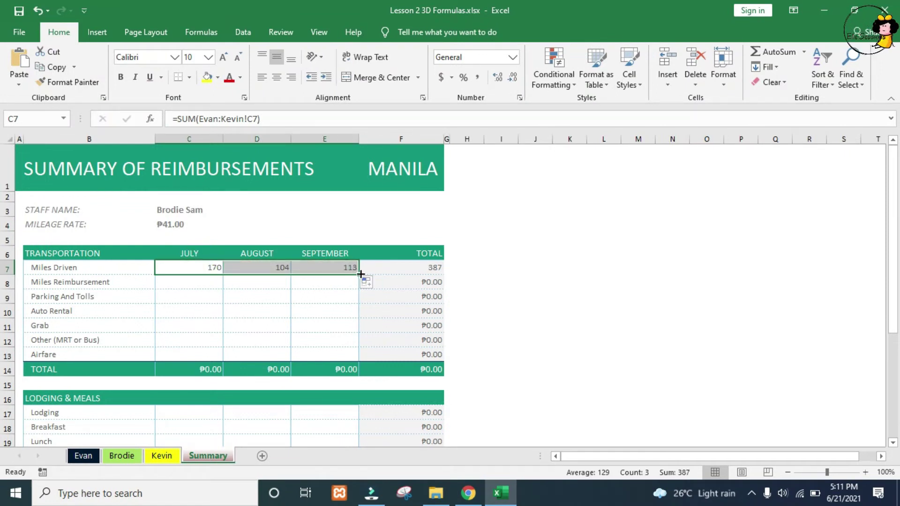
Step: Fill the row 7 sums down through row 13, then begin =sum( in C17 referencing the Evan sheet
double_click(360, 274)
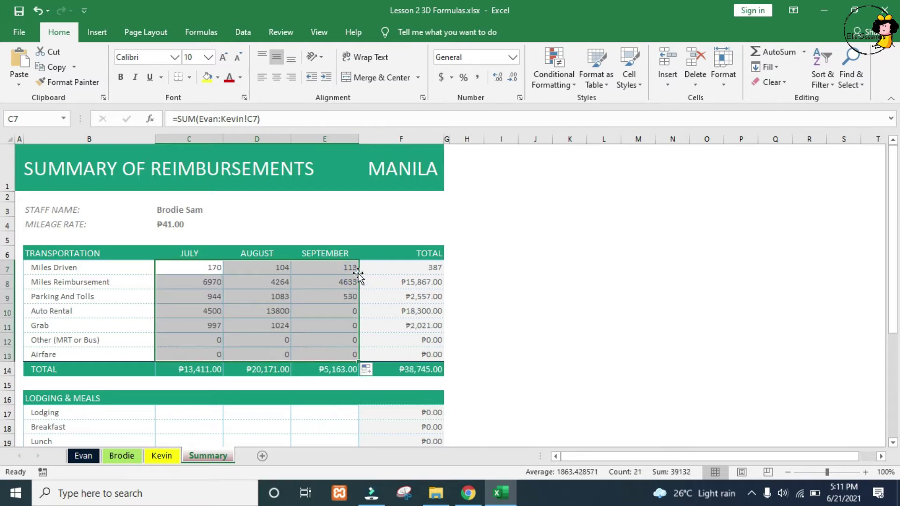
left_click(163, 415)
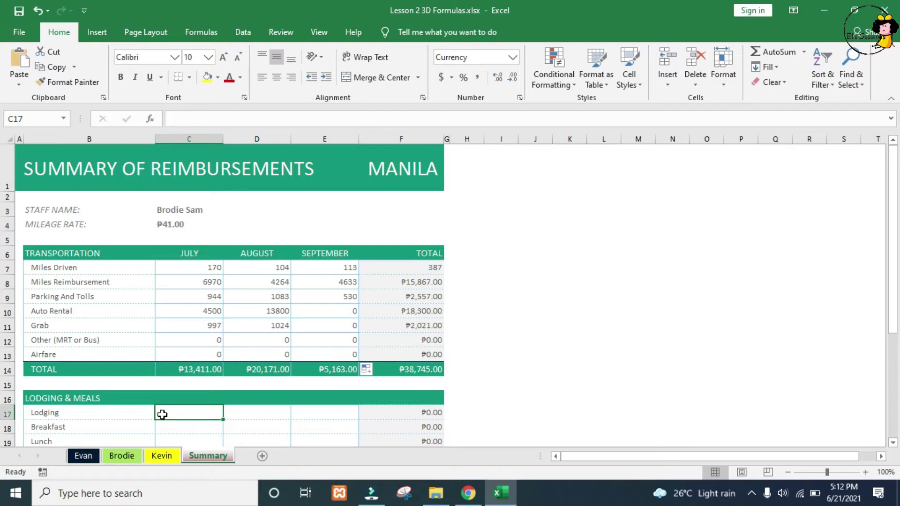
type("=sum(")
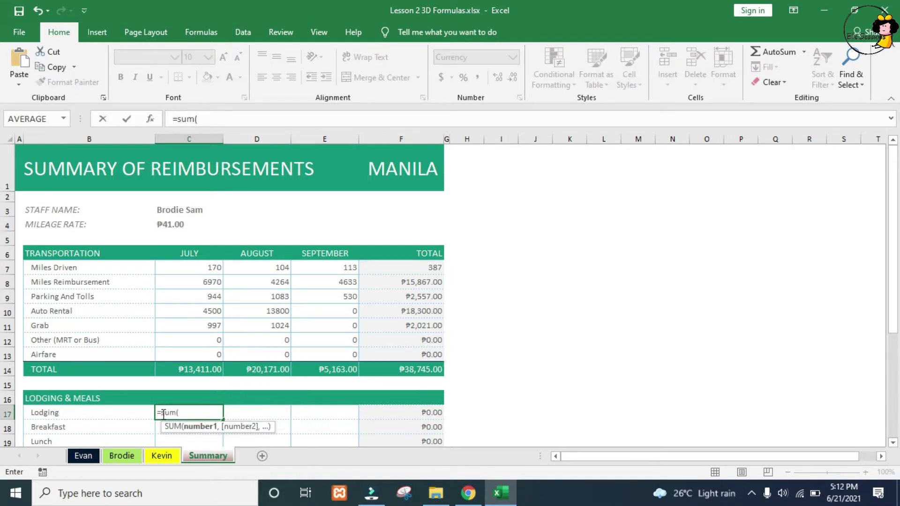
left_click(85, 457)
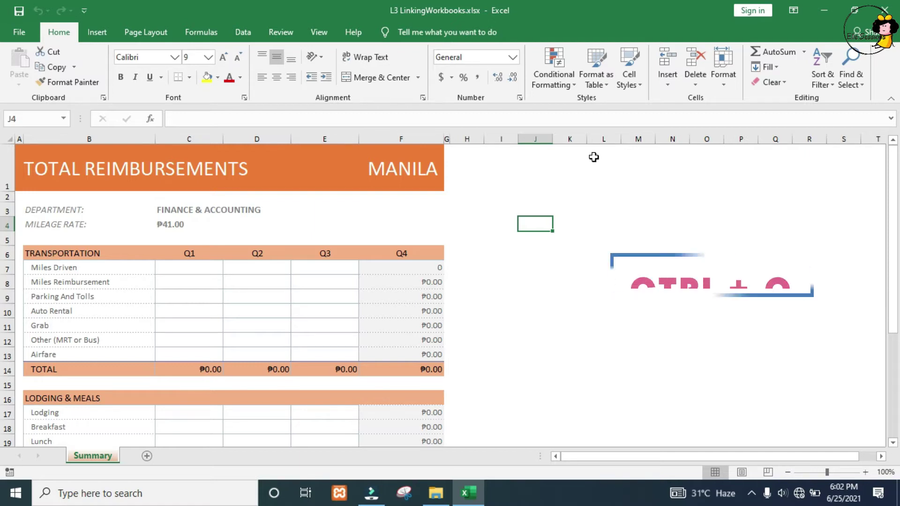
Step: Open the L3 FinAcc Q1, Q2 and Q3 workbooks together in one go
key("ctrl+o")
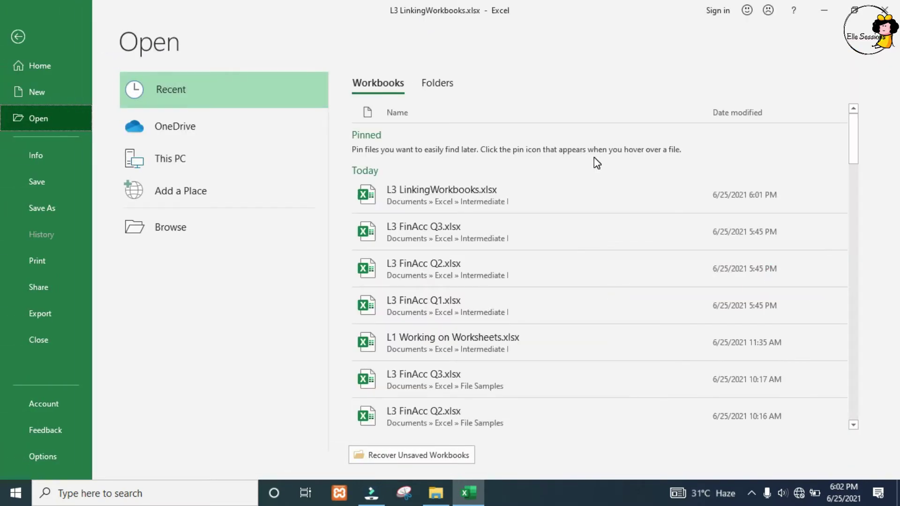
left_click(218, 216)
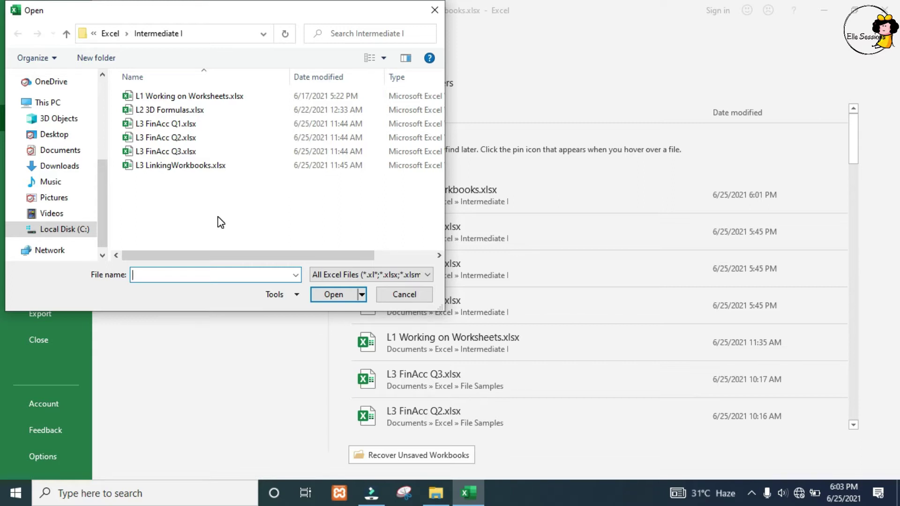
left_click(188, 129)
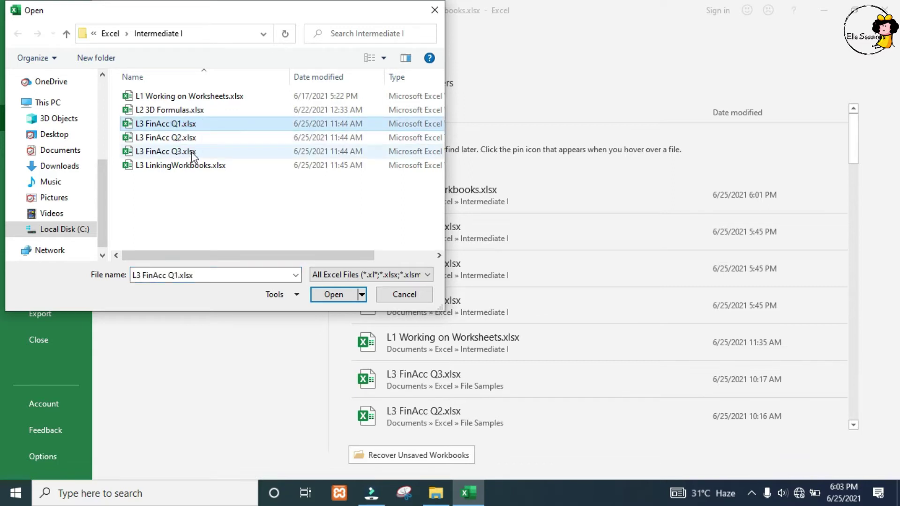
left_click(193, 153, "shift")
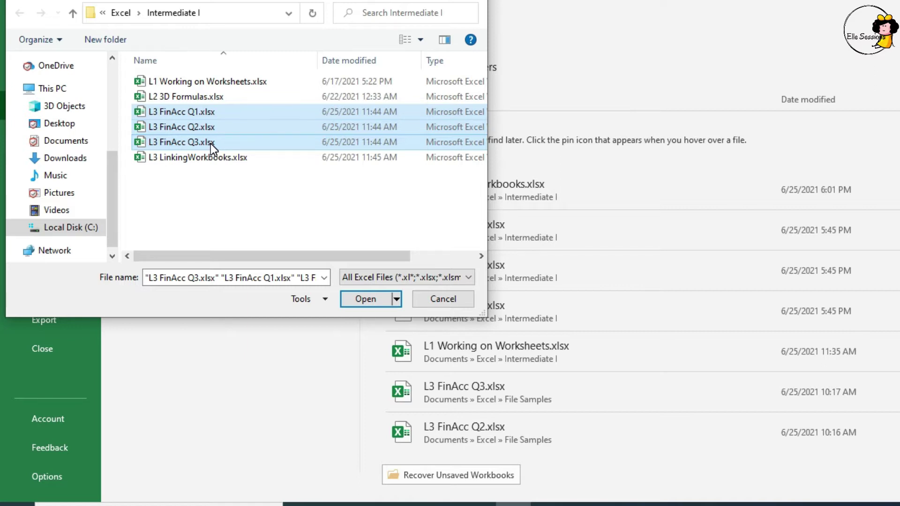
left_click(355, 299)
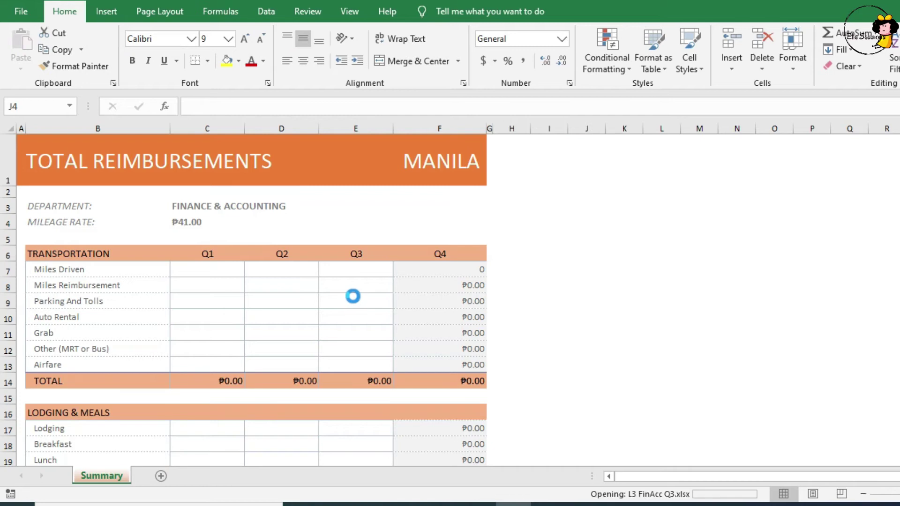
Step: Return to the L3 LinkingWorkbooks window and show its View commands
mouse_move(513, 504)
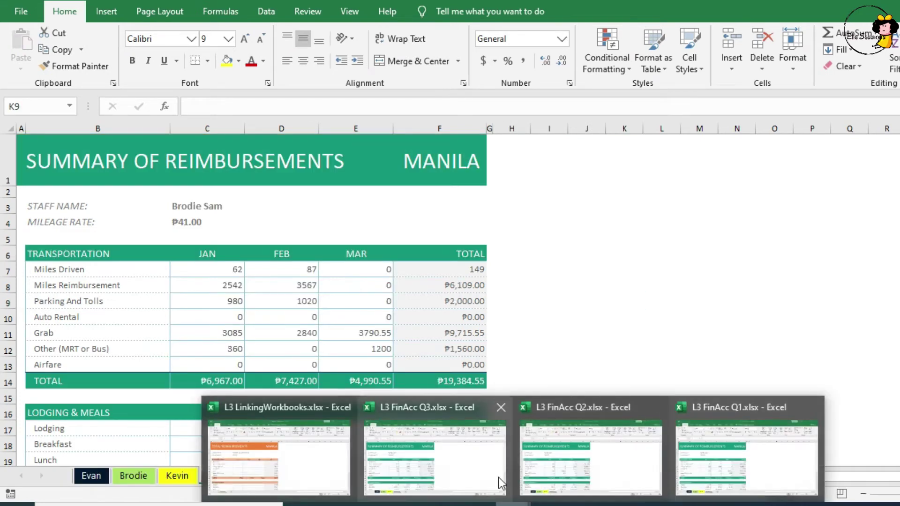
left_click(310, 463)
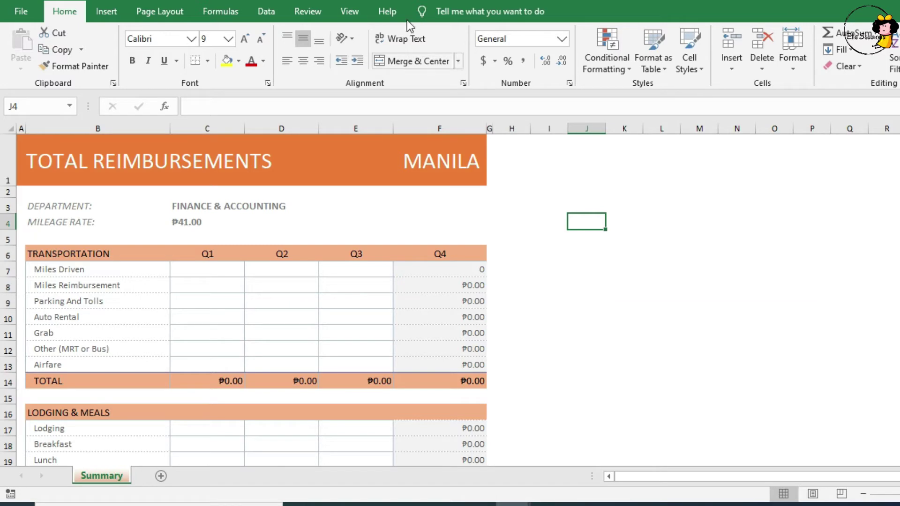
left_click(353, 11)
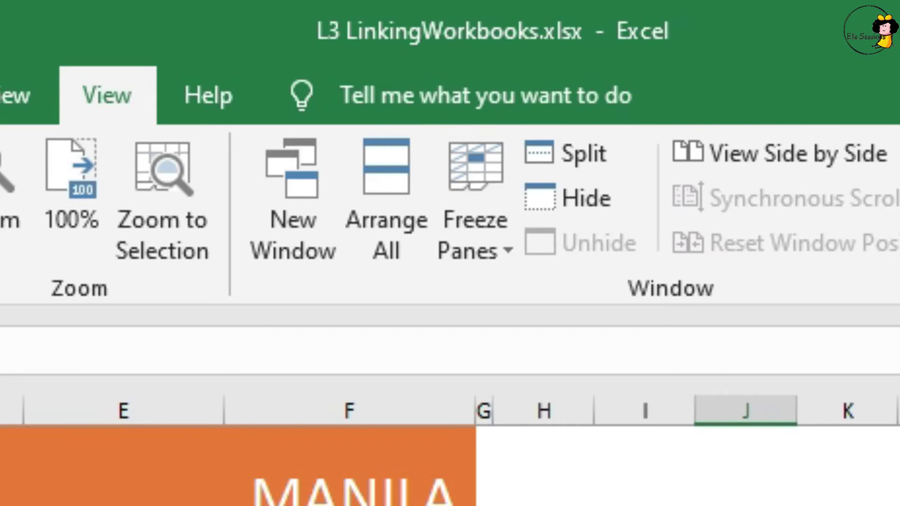
Step: Search the Tell Me box for 'sort', then for 'filter'
left_click(412, 81)
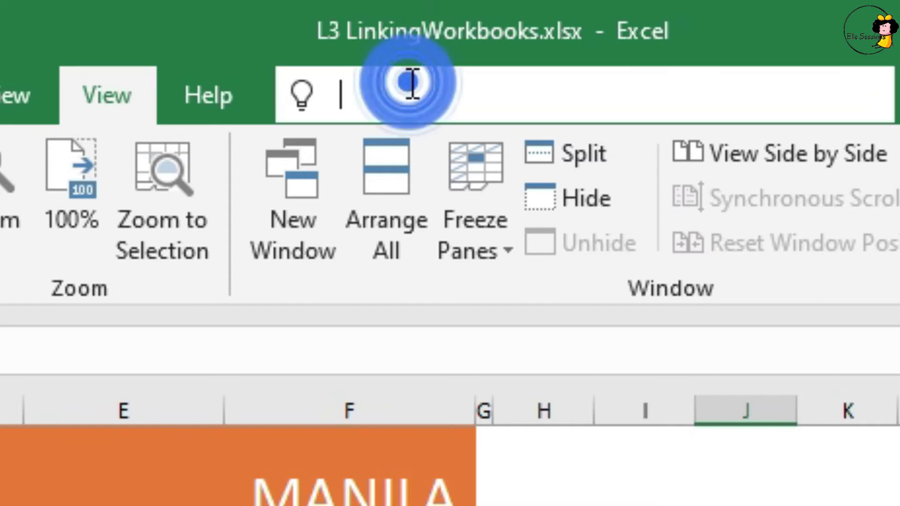
key("Escape")
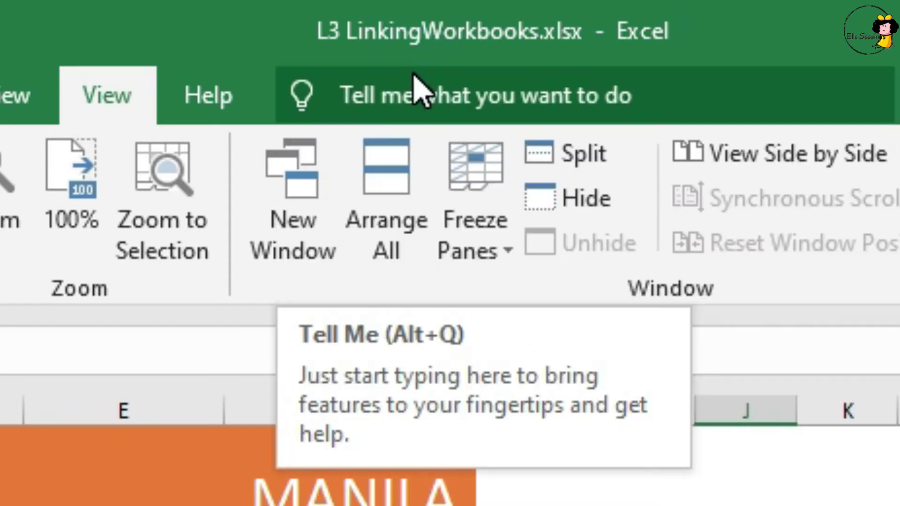
left_click(412, 79)
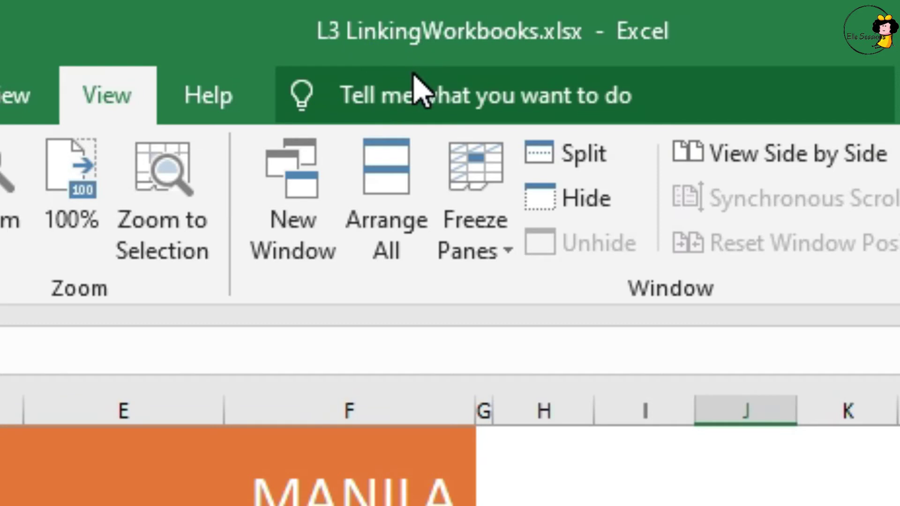
left_click(428, 93)
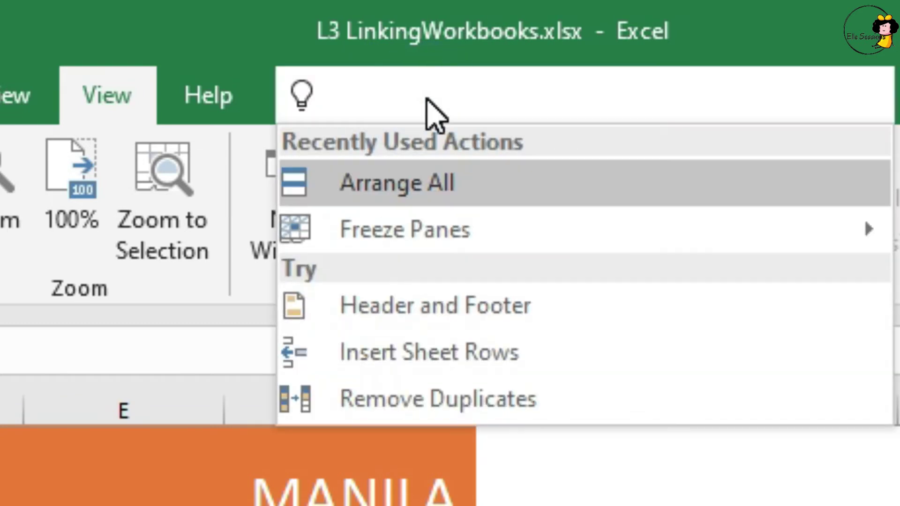
type("sort")
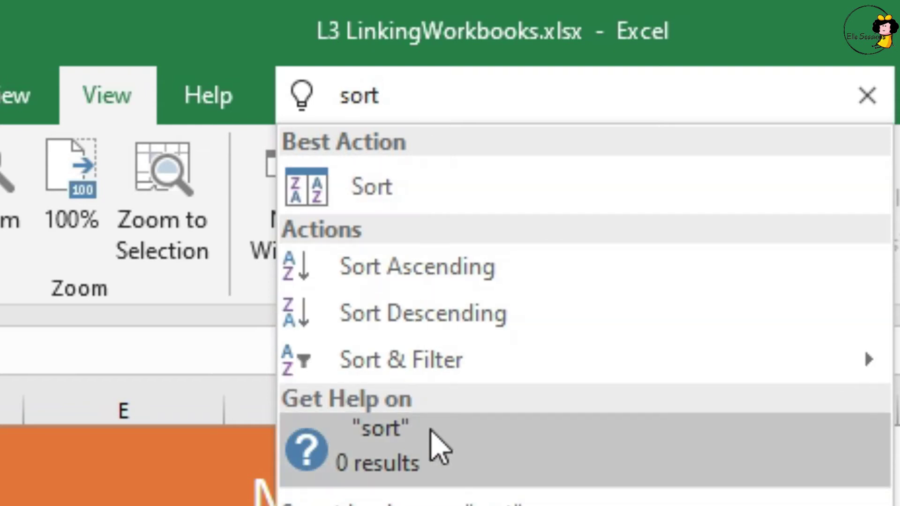
left_click(416, 97)
key("BackSpace")
key("BackSpace")
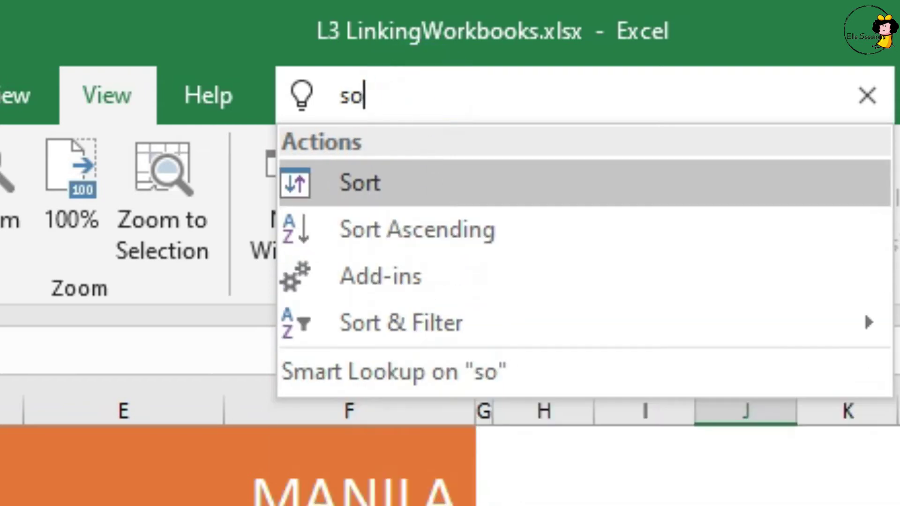
key("BackSpace")
key("BackSpace")
type("filter")
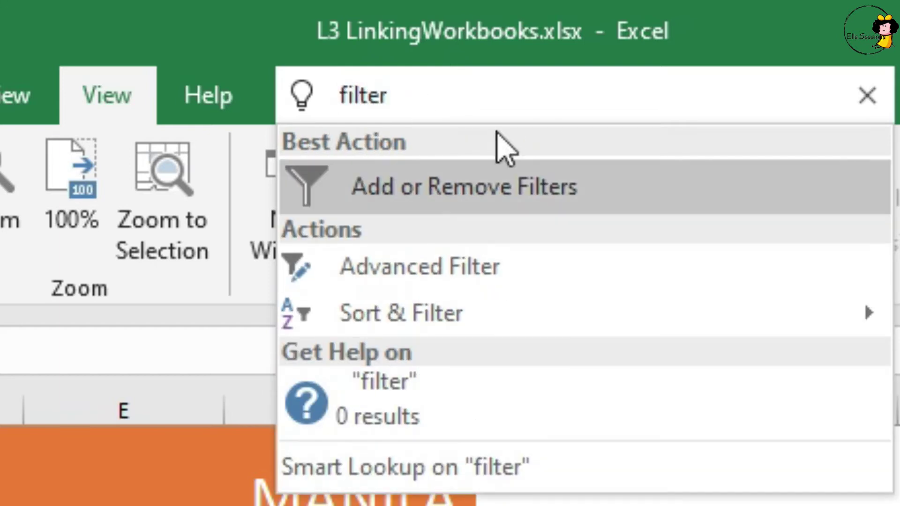
Step: Replace the search with 'arra' and choose Arrange All from the results
left_click(515, 95)
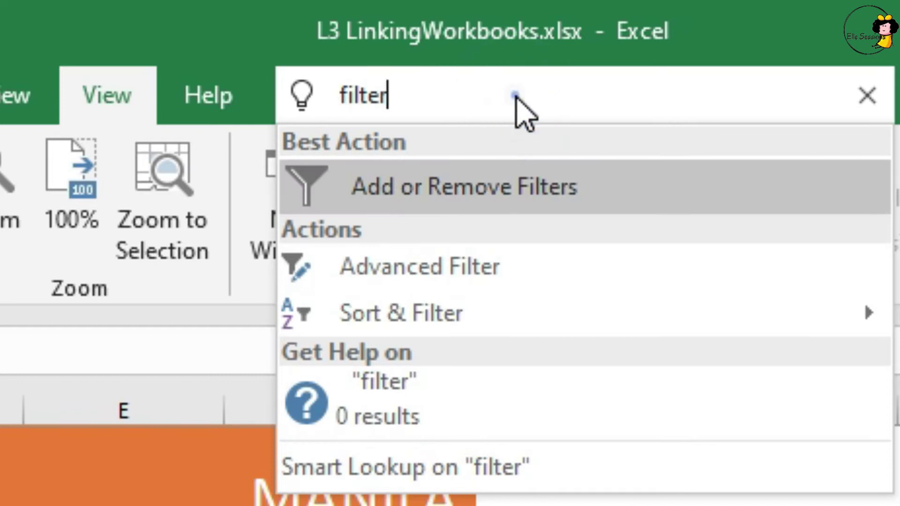
key("ctrl+a")
type("a")
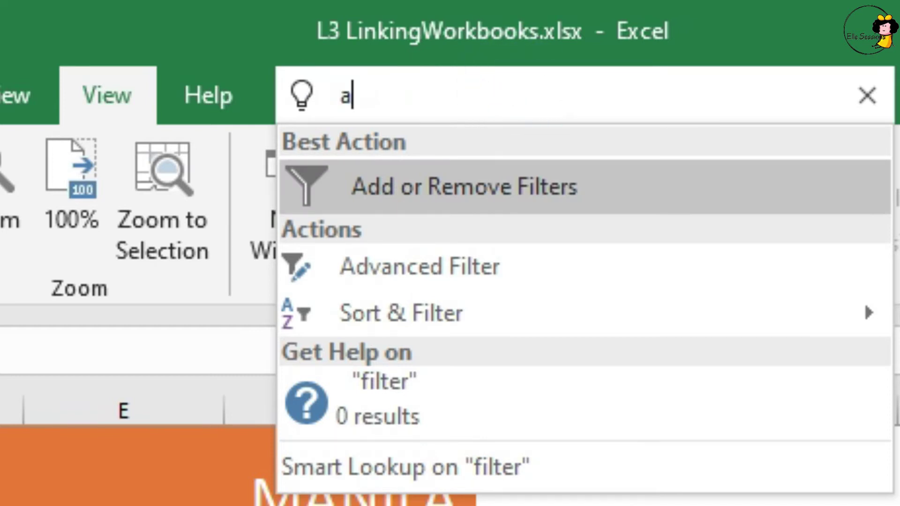
type("rra")
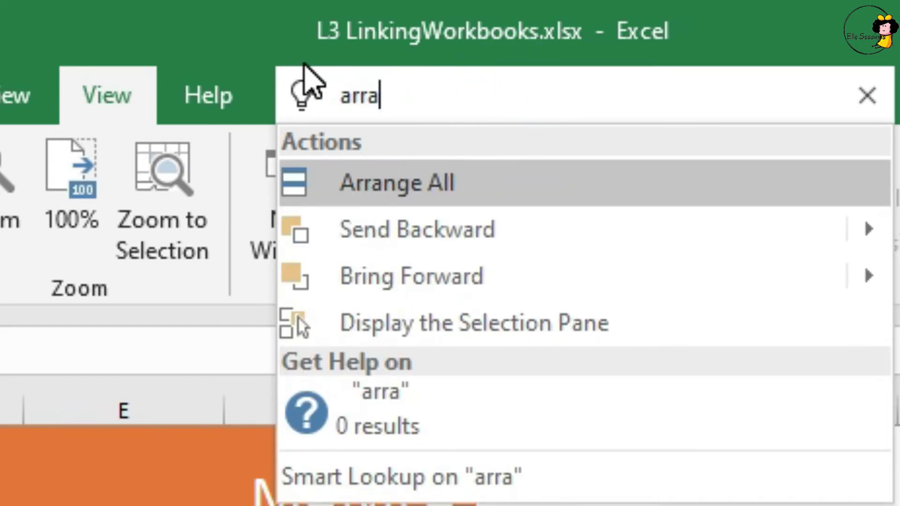
left_click(419, 197)
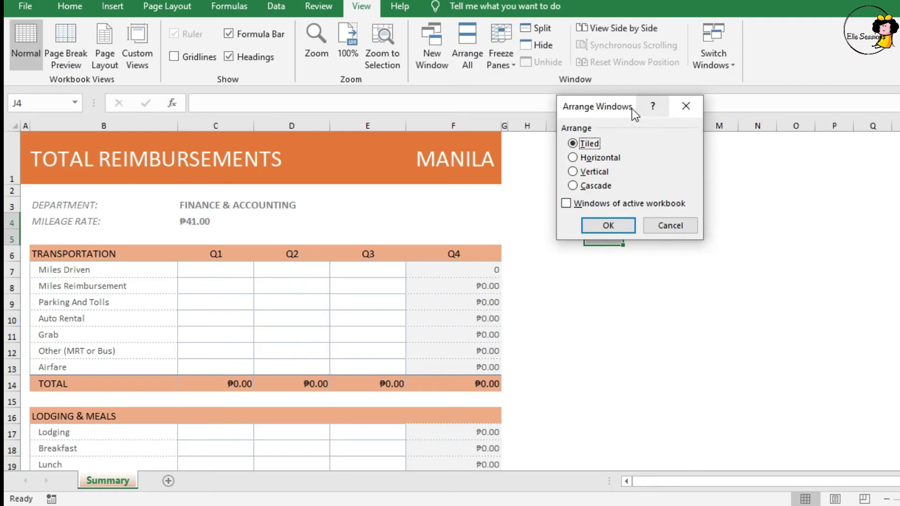
Step: Choose Horizontal in Arrange Windows to stack the summary above the Q1, Q2 and Q3 workbooks
left_click_drag(592, 111, 597, 144)
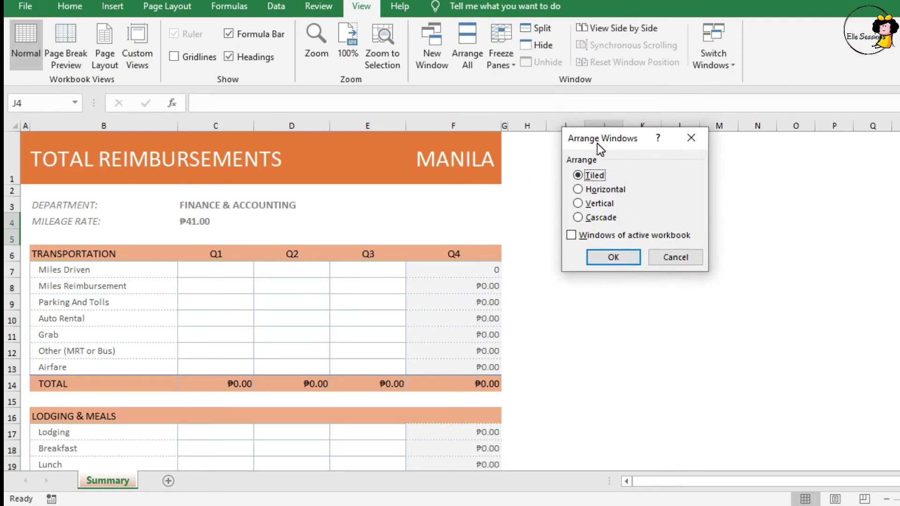
left_click(603, 192)
left_click(614, 259)
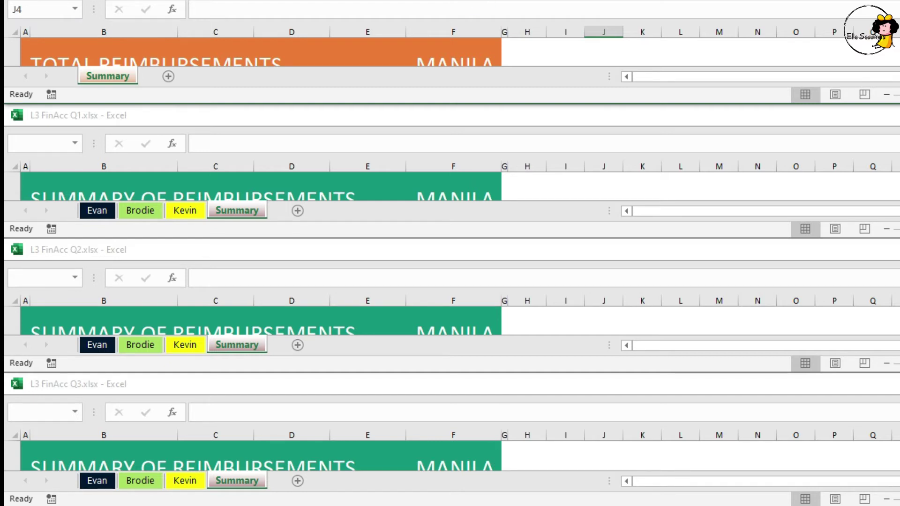
Step: Maximize the summary window, arrange the workbooks vertically, then pick Cascade in Arrange All
double_click(474, 4)
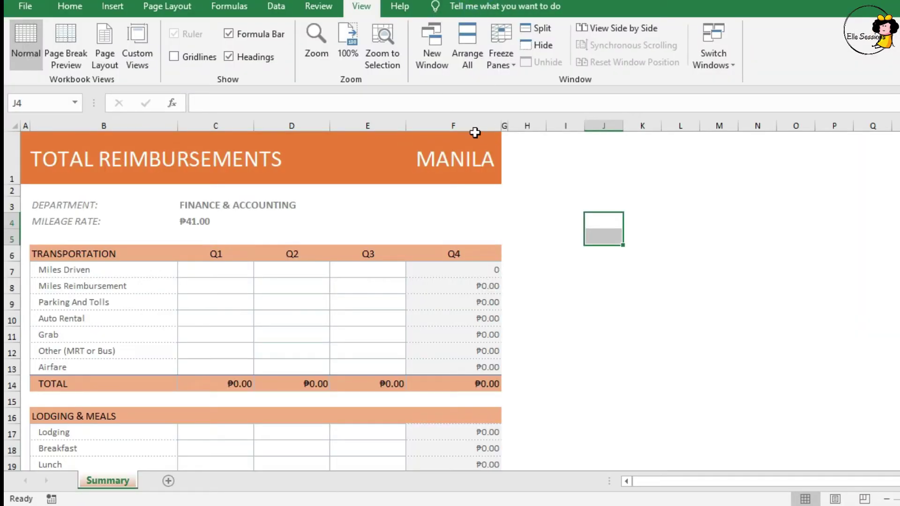
left_click(477, 64)
left_click(594, 206)
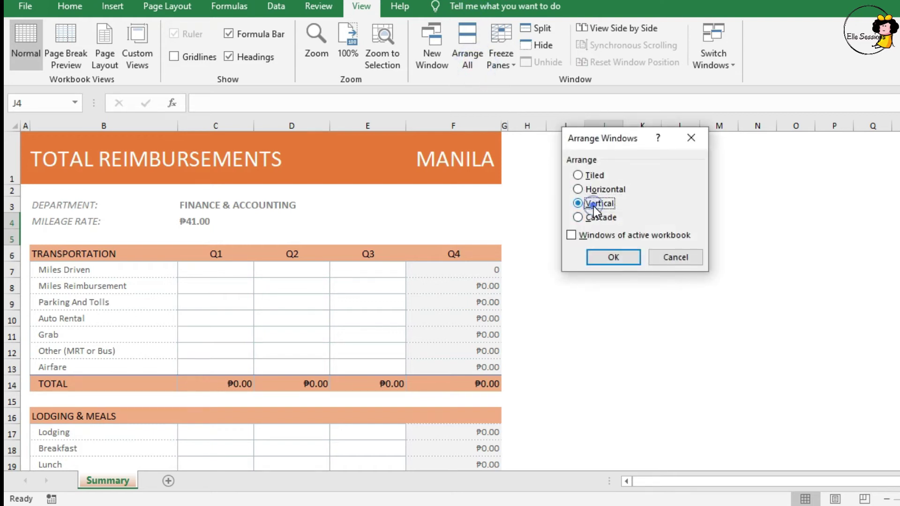
left_click(604, 262)
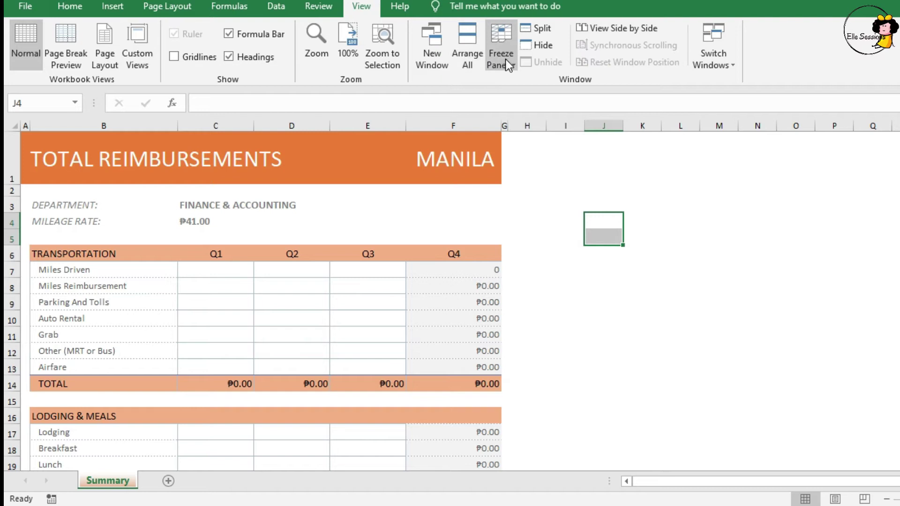
left_click(468, 54)
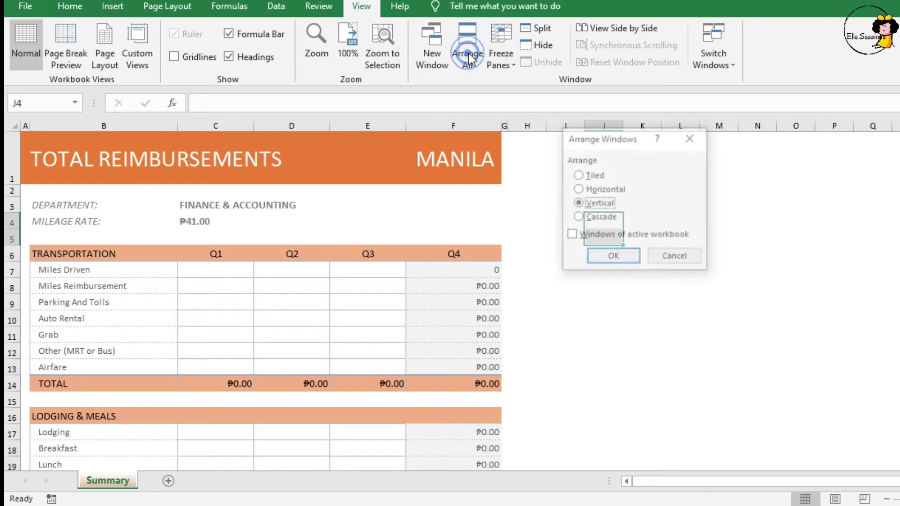
left_click(608, 217)
Step: Apply the cascade layout, then bring the LinkingWorkbooks window to the front
left_click(614, 257)
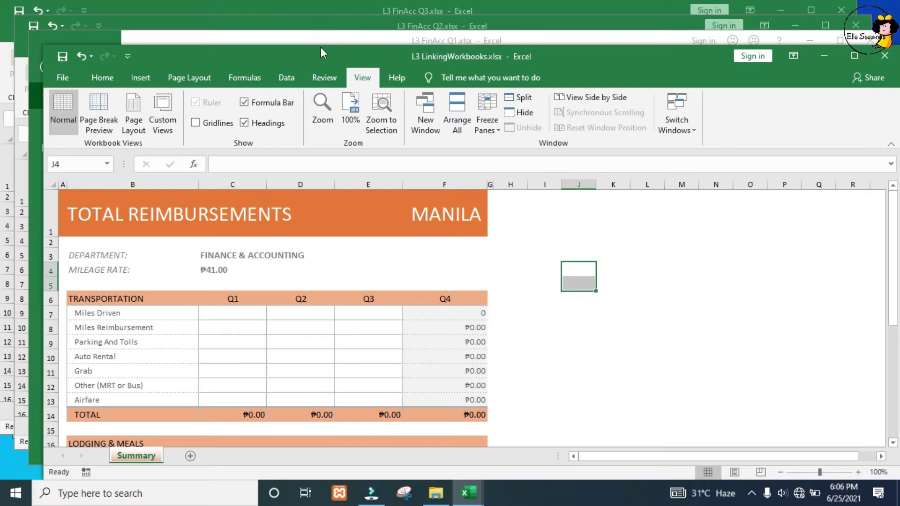
left_click(110, 38)
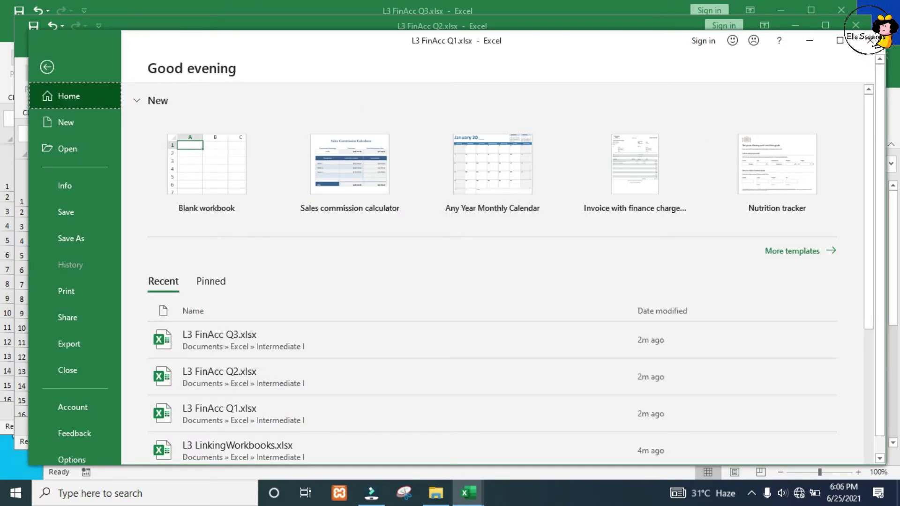
left_click(468, 493)
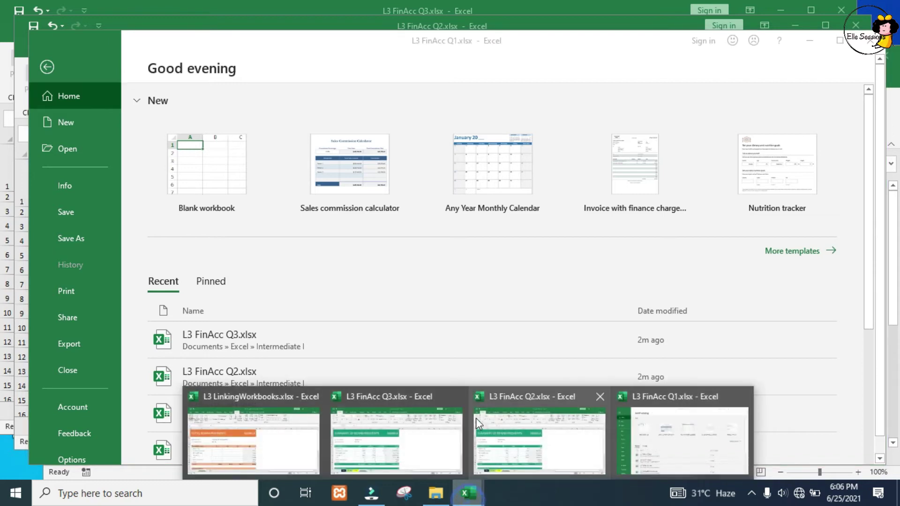
left_click(259, 455)
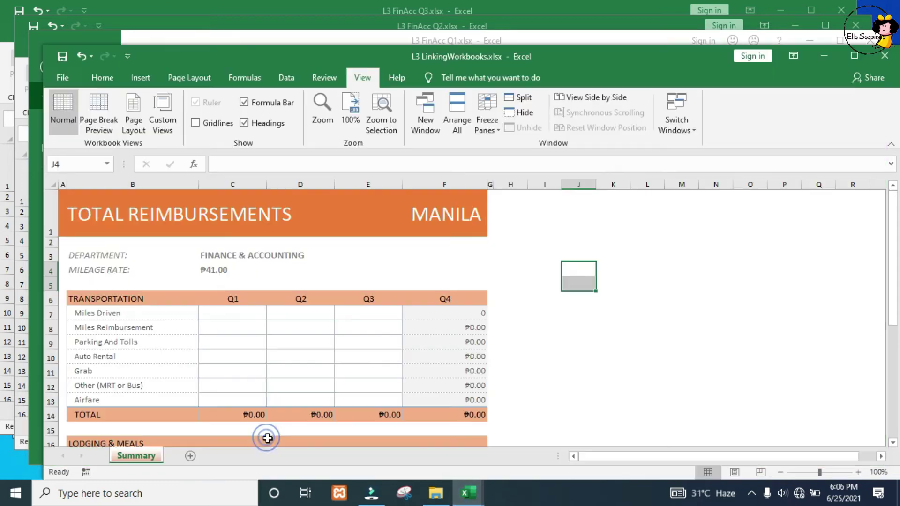
Step: Tile all four workbook windows using the Tiled arrangement
left_click(462, 107)
left_click(571, 230)
left_click(588, 302)
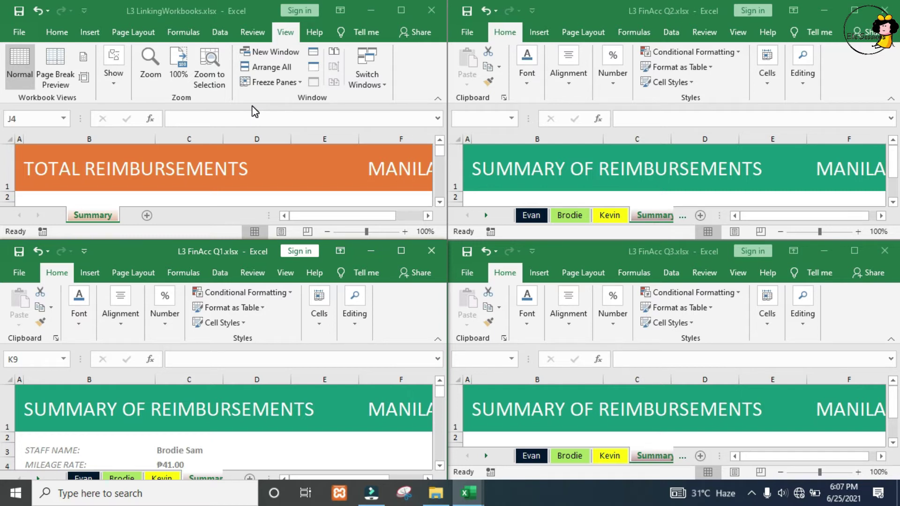
Step: Link summary cell C7 to the Q1 workbook's Summary $F7, showing 149 miles
left_click(107, 6)
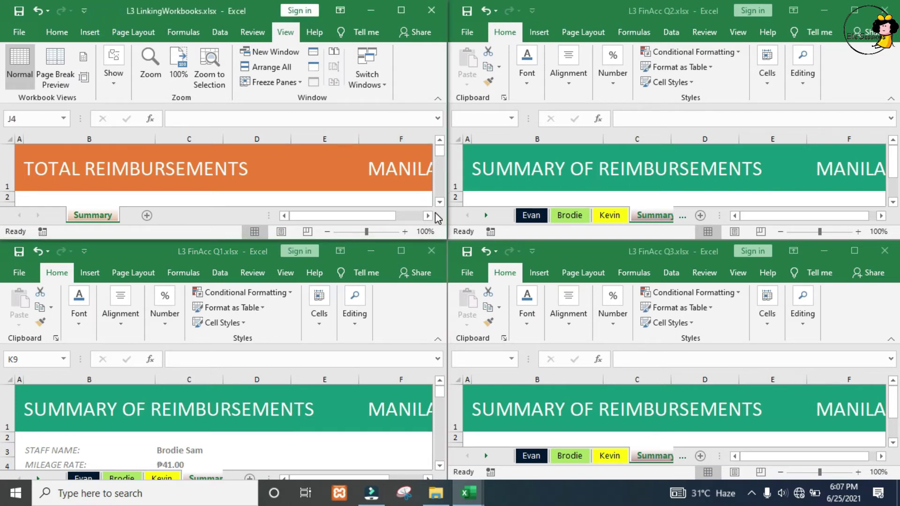
scroll(440, 202, "down", 4)
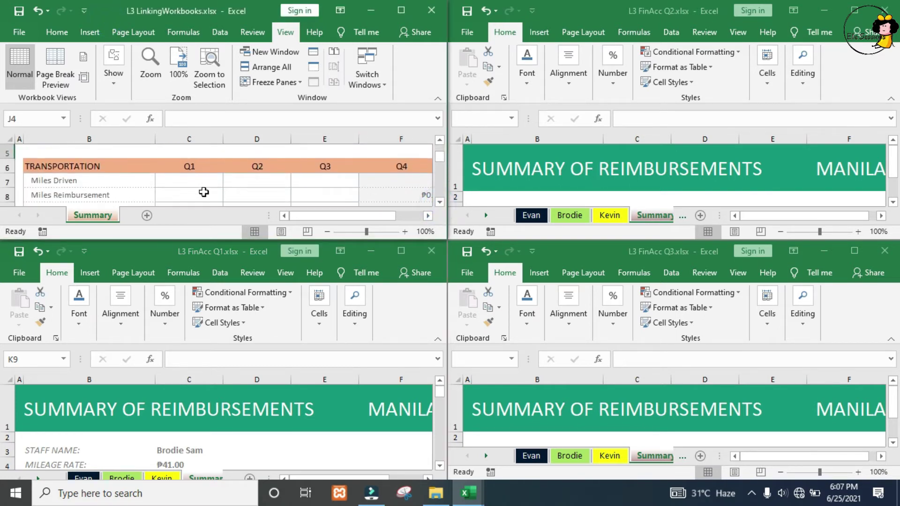
left_click(190, 180)
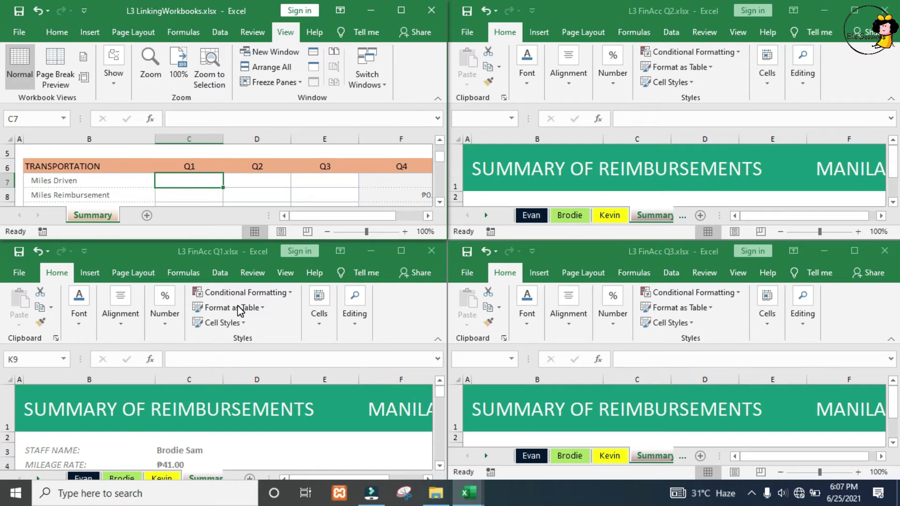
type("=")
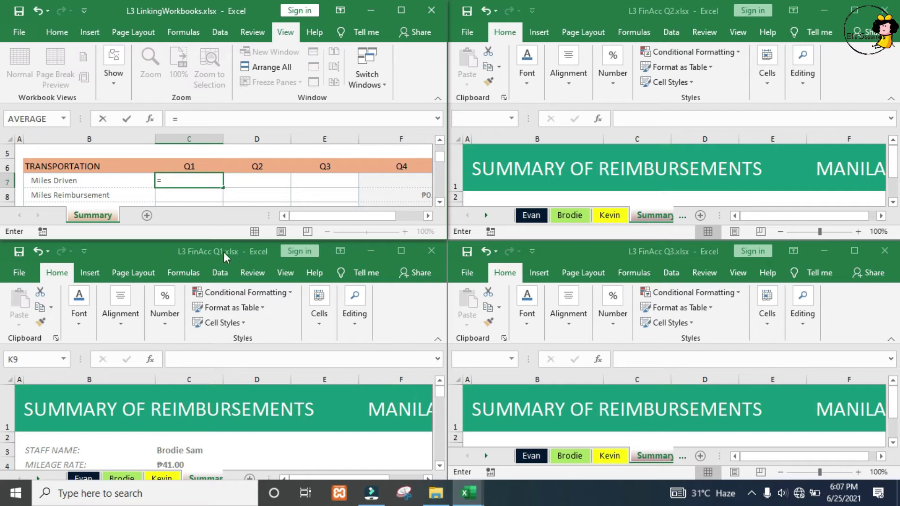
left_click(163, 257)
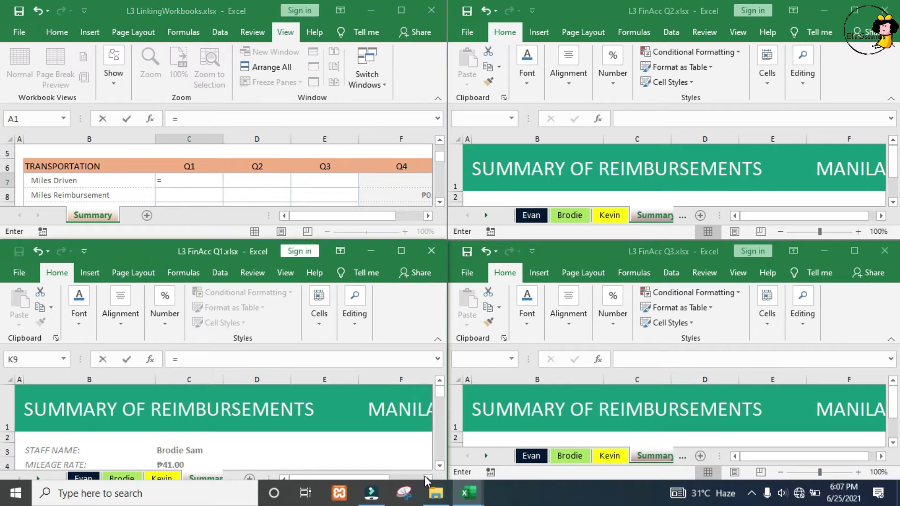
scroll(440, 470, "down", 1)
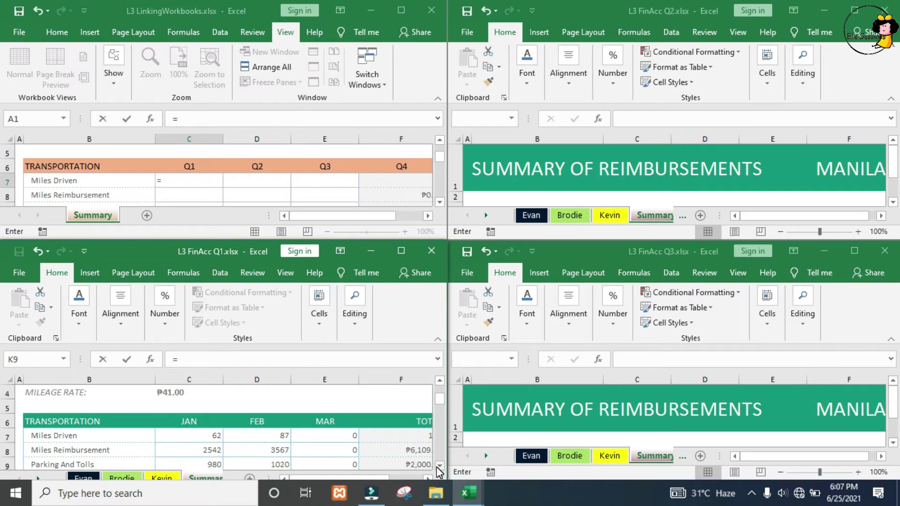
scroll(439, 470, "down", 1)
left_click(411, 423)
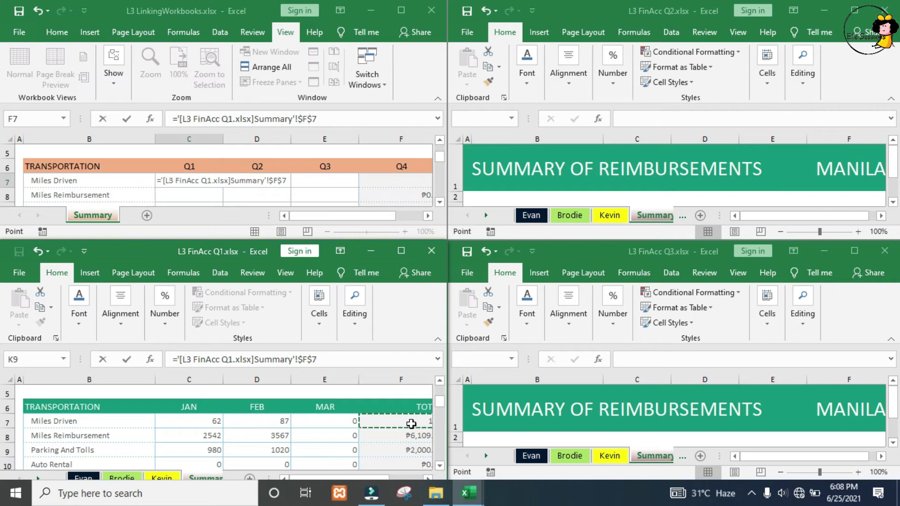
key("F4")
key("F4")
key("F4")
key("Tab")
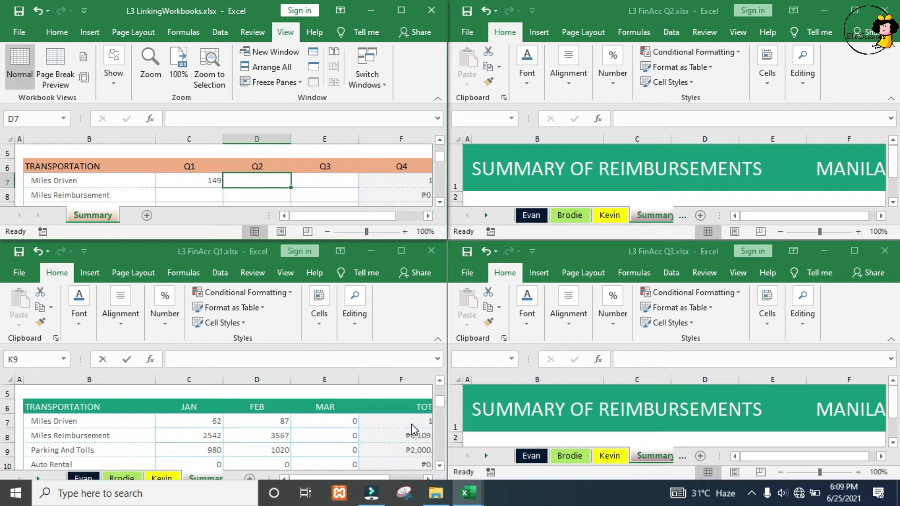
Step: Link D7 to the Q2 workbook's F$7, showing 149 miles
type("=")
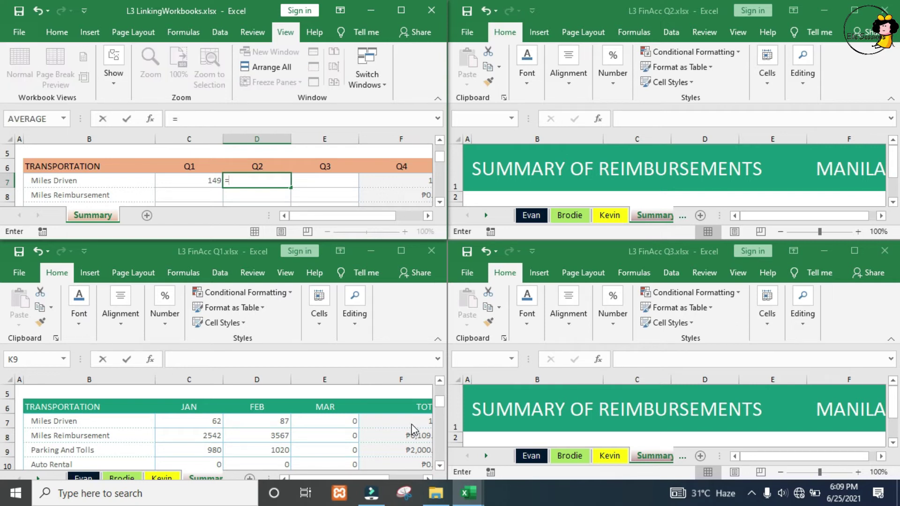
left_click(578, 7)
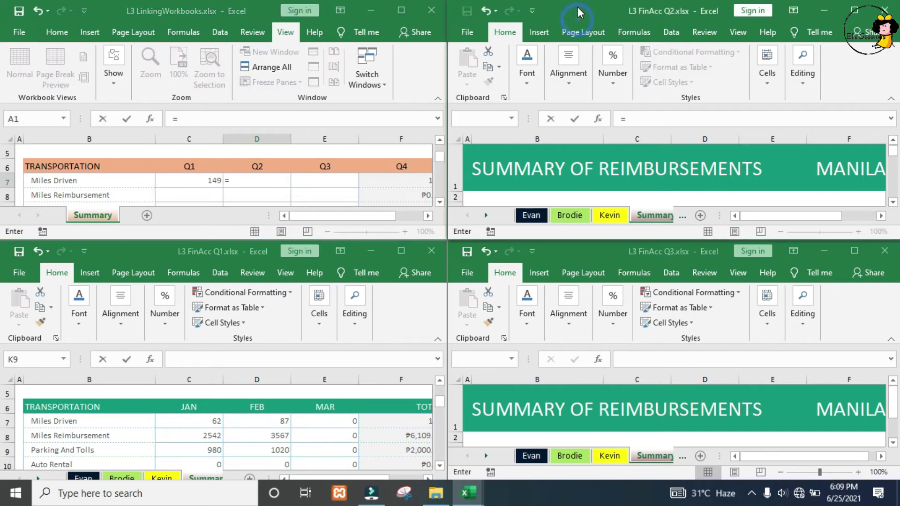
left_click(893, 202)
left_click(893, 202)
left_click(893, 202)
left_click(893, 202)
left_click(894, 202)
left_click(857, 172)
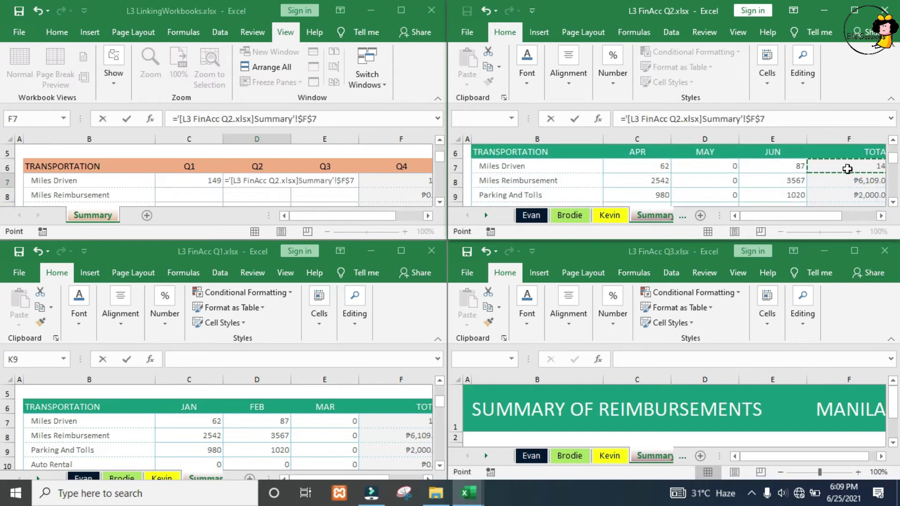
key("F4")
key("F4")
key("F4")
key("Tab")
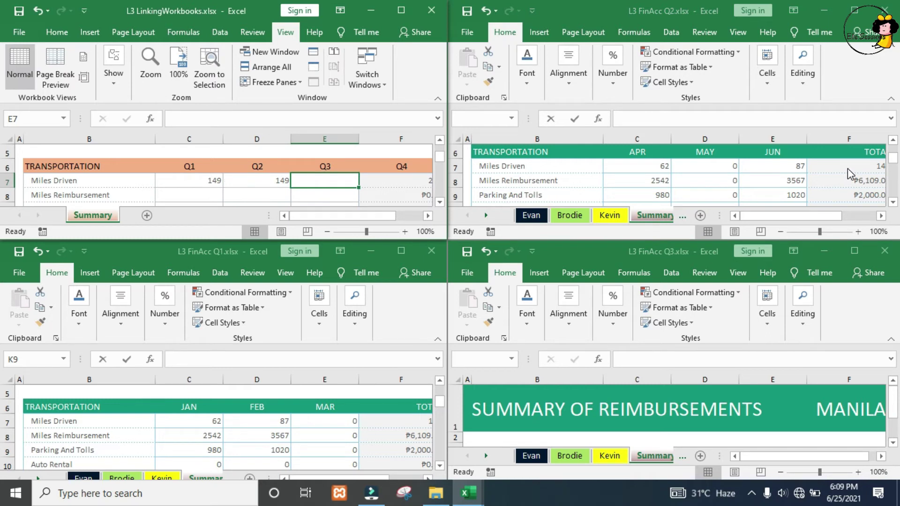
Step: Link E7 to the Q3 workbook's F7 total, showing 387 miles
type("=")
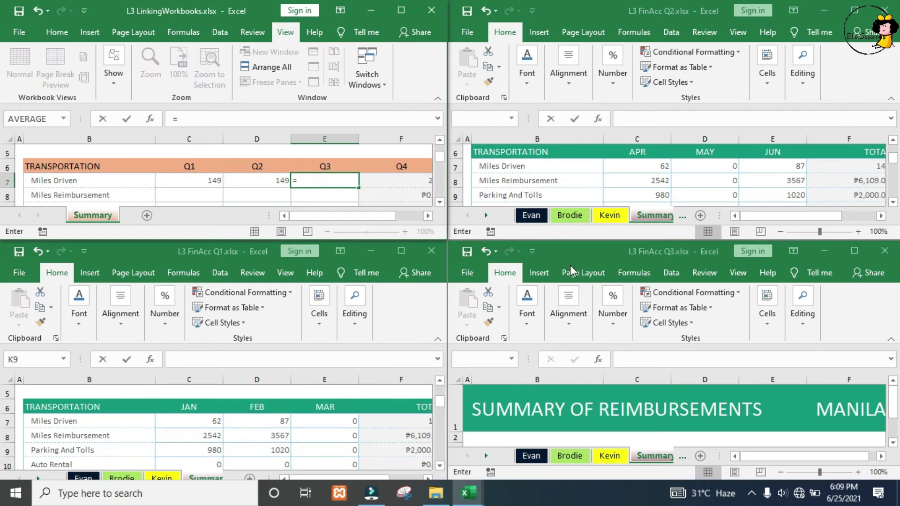
left_click(578, 248)
left_click(893, 442)
scroll(893, 442, "down", 4)
left_click(847, 421)
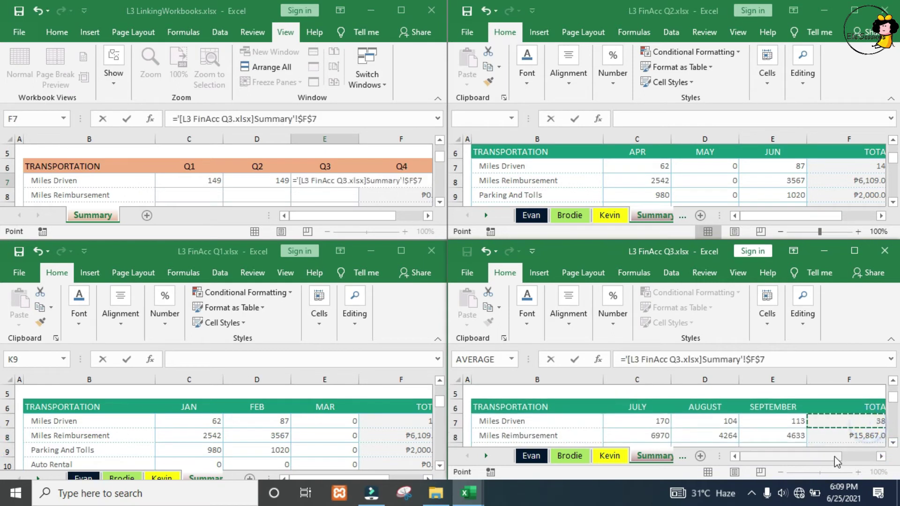
key("F4")
key("F4")
key("F4")
key("Return")
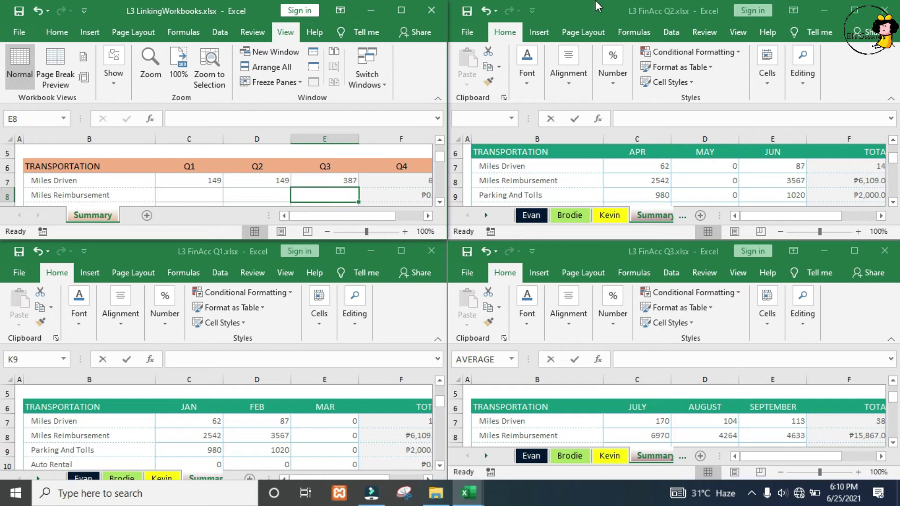
left_click(581, 11)
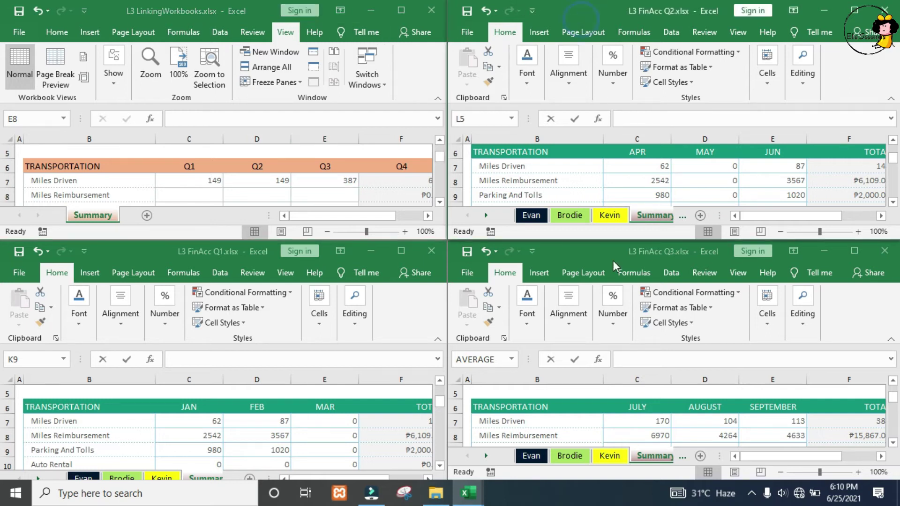
left_click(609, 216)
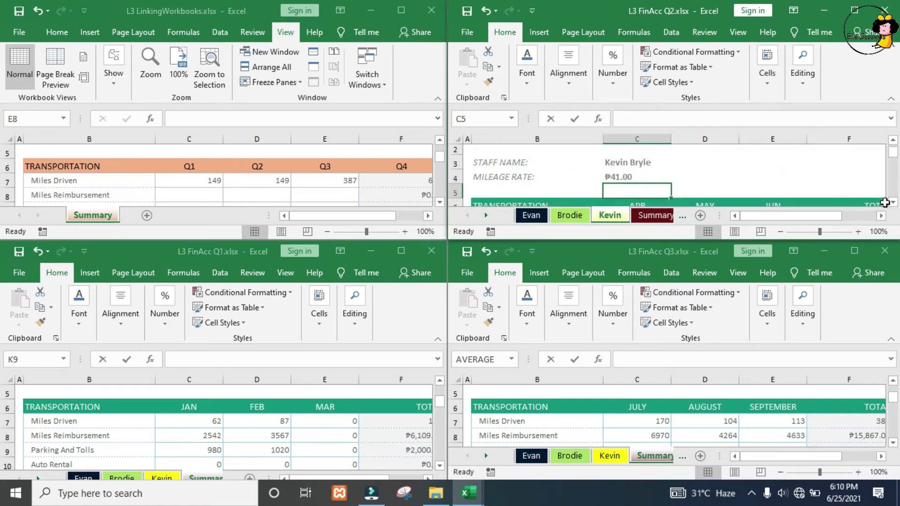
scroll(896, 205, "down", 2)
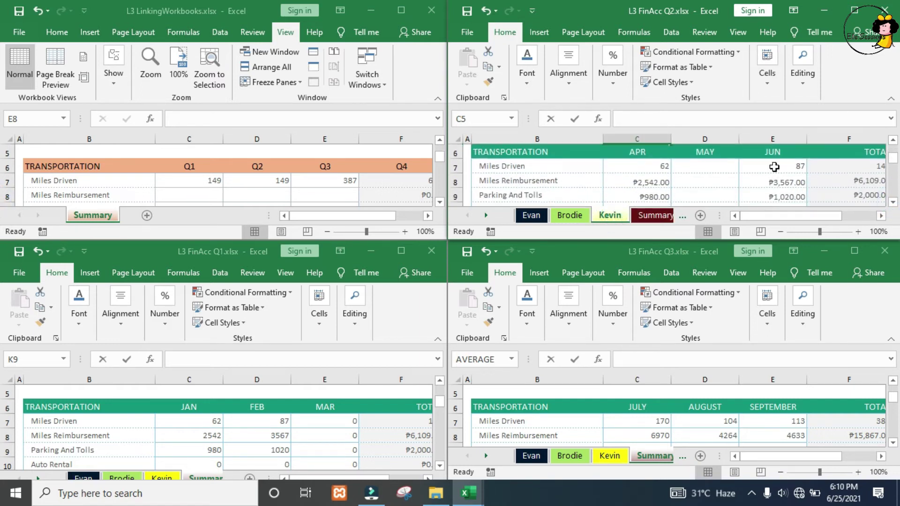
left_click(774, 167)
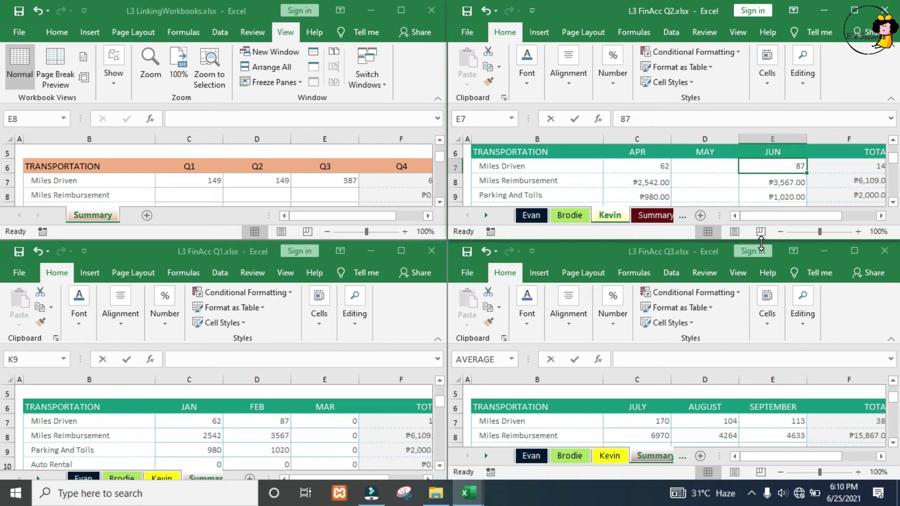
type("90")
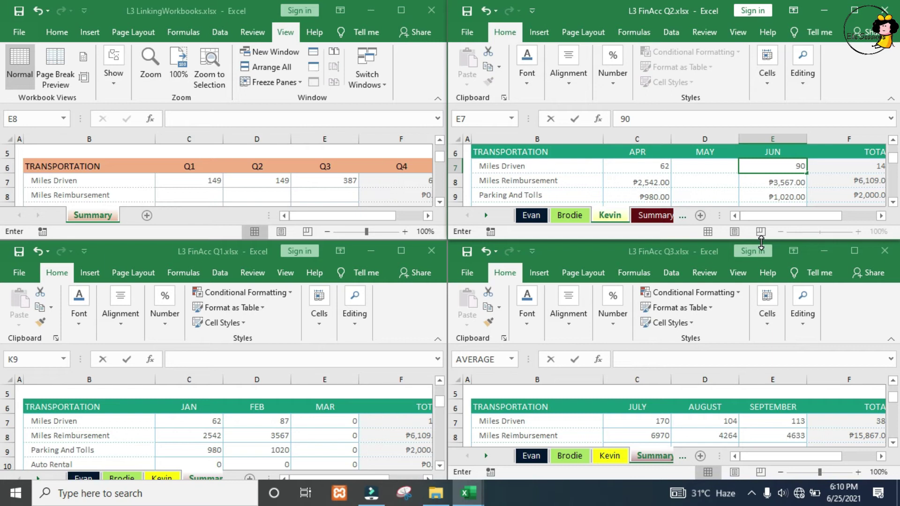
key("Return")
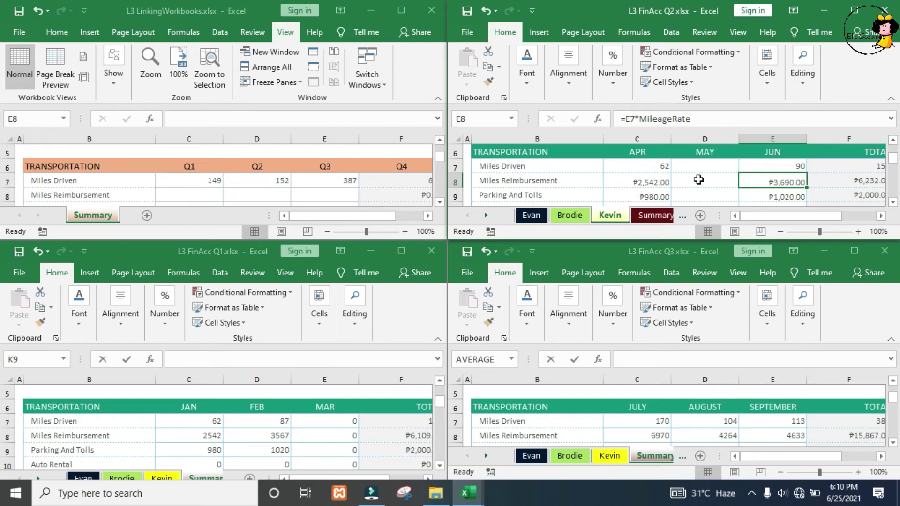
key("ctrl+z")
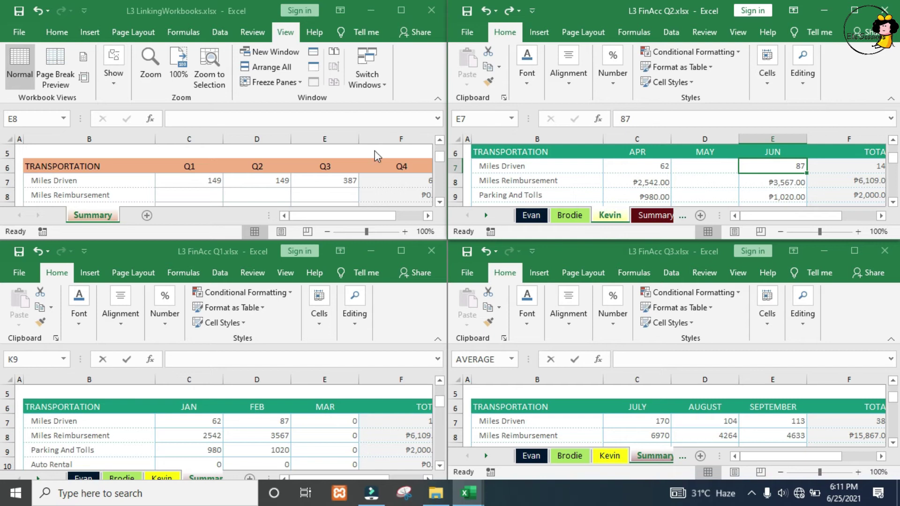
Step: Fill the C7:E7 Q1–Q3 links down to row 13 without formatting
left_click_drag(199, 178, 351, 170)
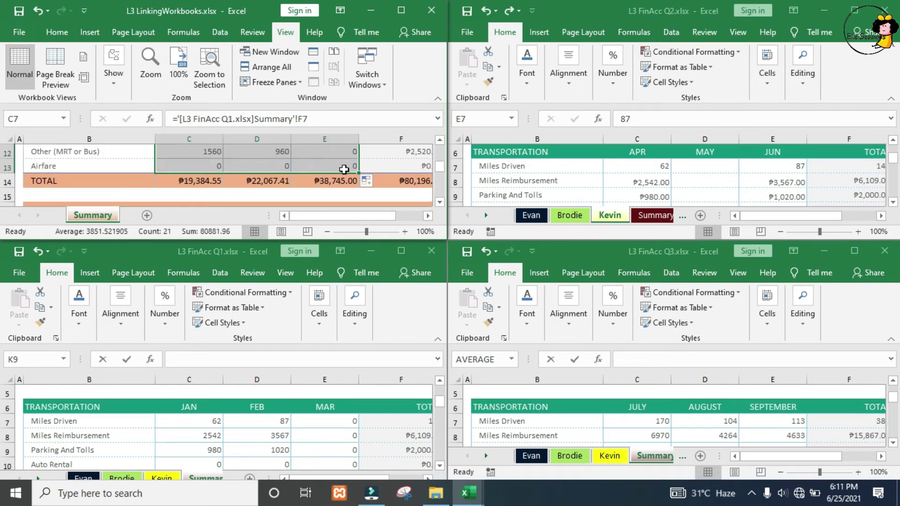
scroll(347, 169, "up", 1)
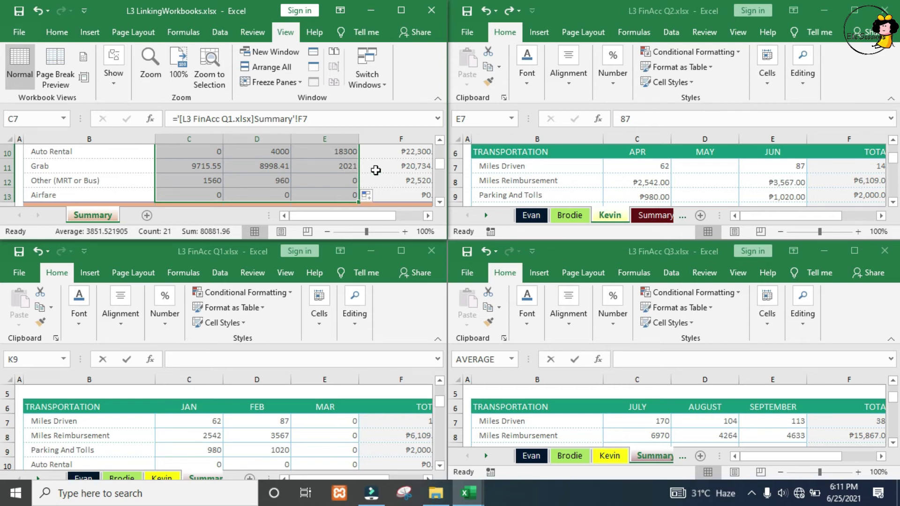
left_click(373, 199)
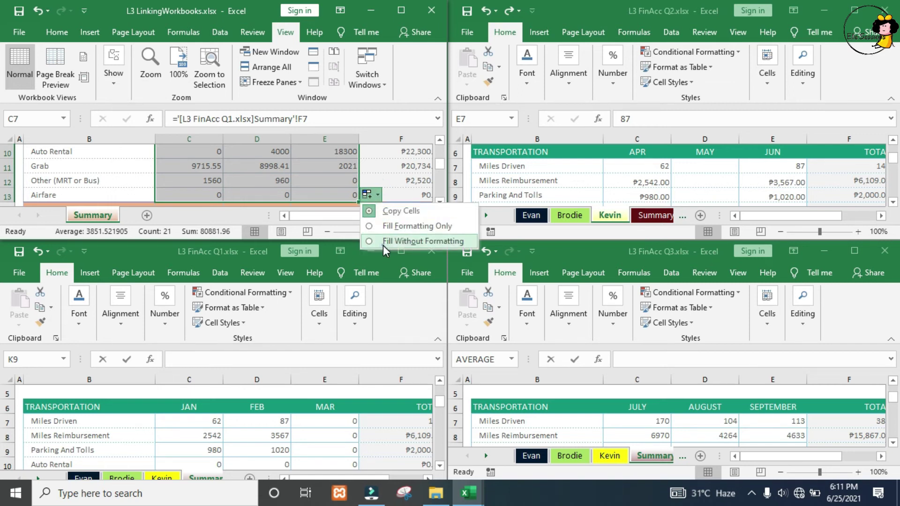
left_click(383, 243)
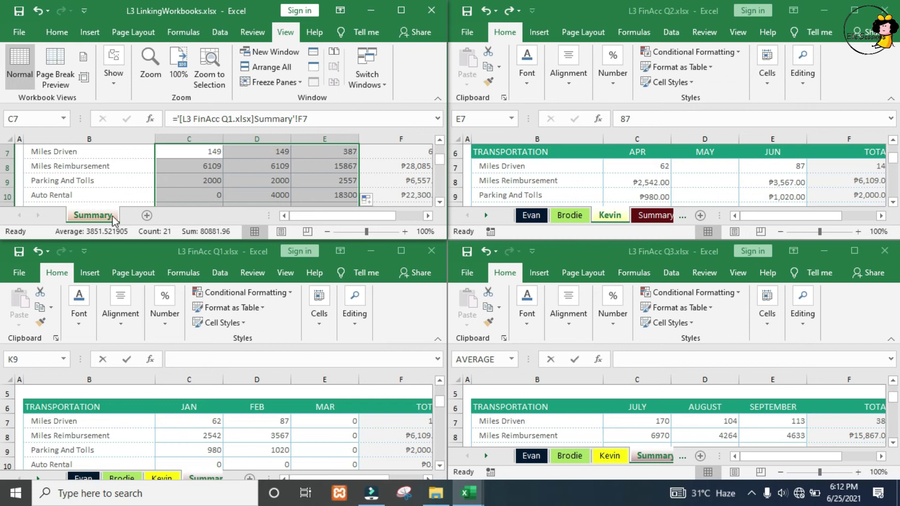
Step: Copy the linked Q1–Q3 transportation cells and paste them into the Lodging & Meals rows
left_click(208, 186)
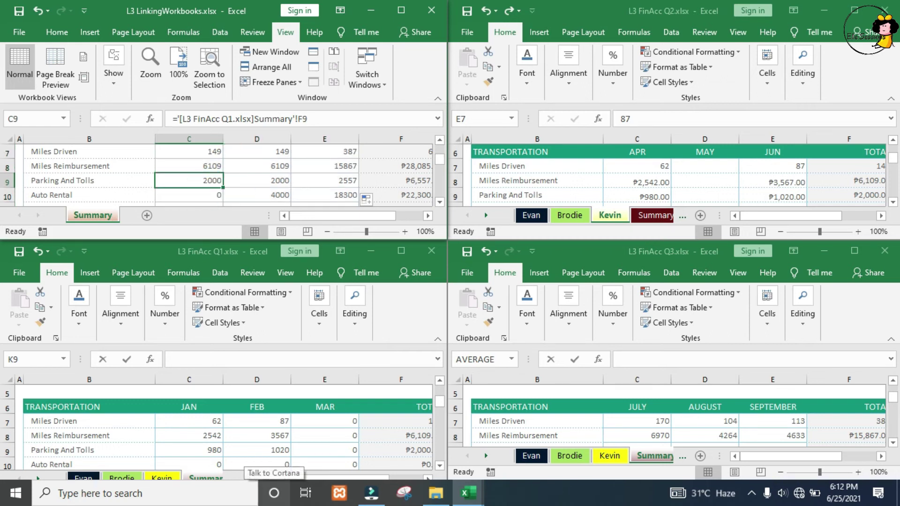
key("shift+Right")
key("shift+Right")
left_click_drag(206, 166, 328, 182)
key("ctrl+c")
key("Down")
key("Down")
key("Down")
key("Down")
key("Down")
key("Down")
key("Down")
key("Down")
key("Down")
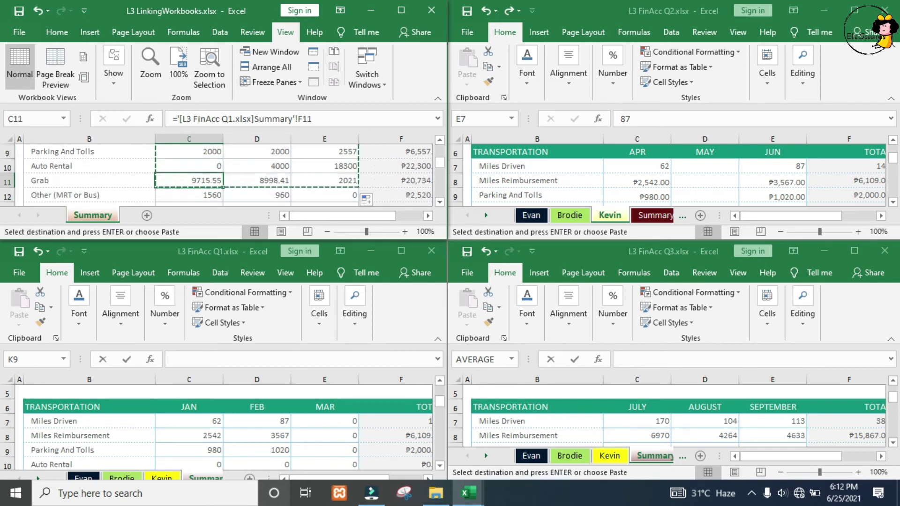
key("Down")
key("Down")
key("Down")
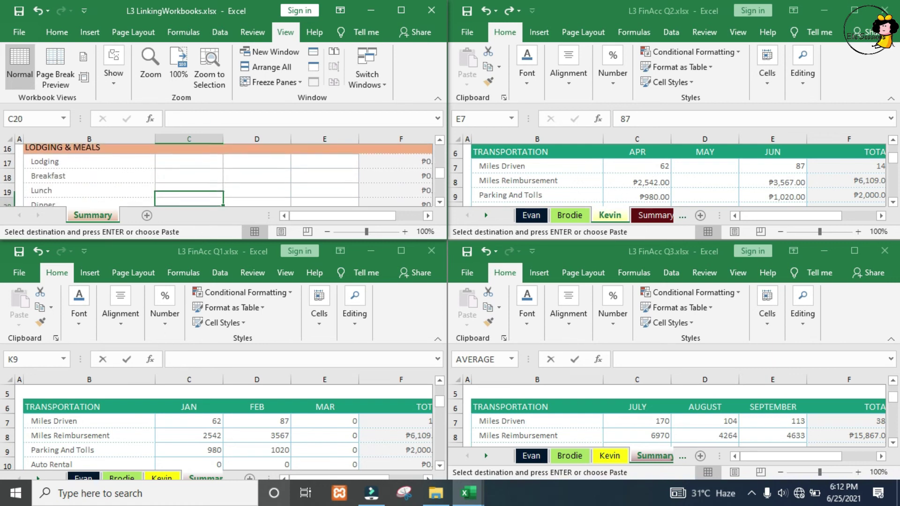
key("Up")
key("Up")
key("Up")
scroll(226, 173, "up", 1)
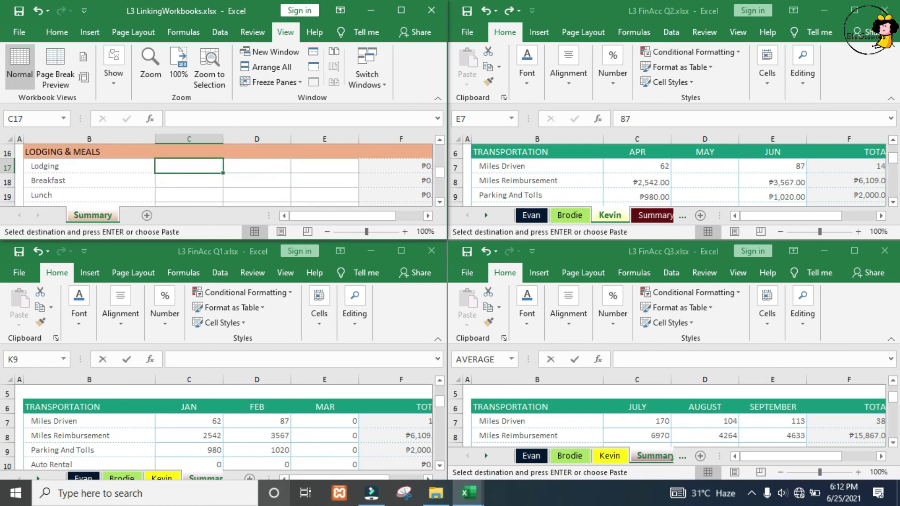
key("ctrl+v")
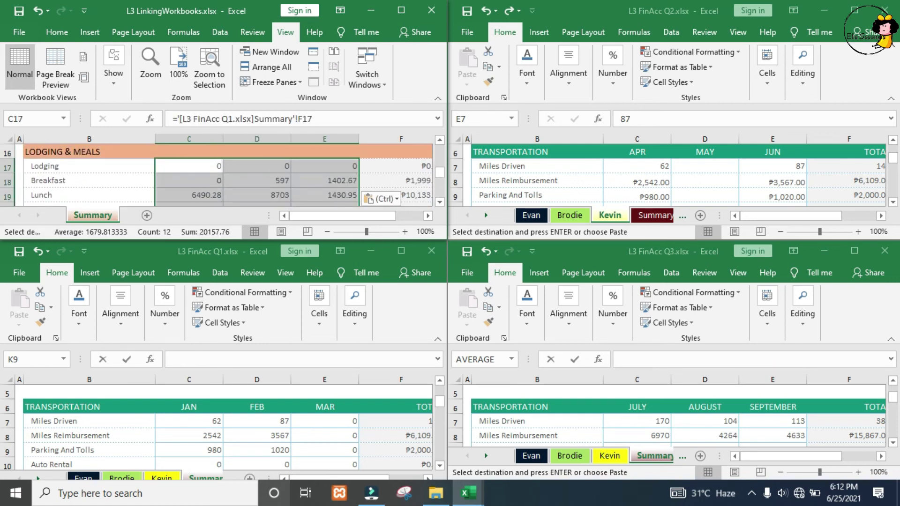
Step: Check the pasted lodging values, the Miscellaneous total and the grand total formulas
key("Down")
key("Down")
key("Down")
key("Down")
key("Down")
key("Down")
key("Down")
key("Down")
key("Down")
key("Down")
key("Down")
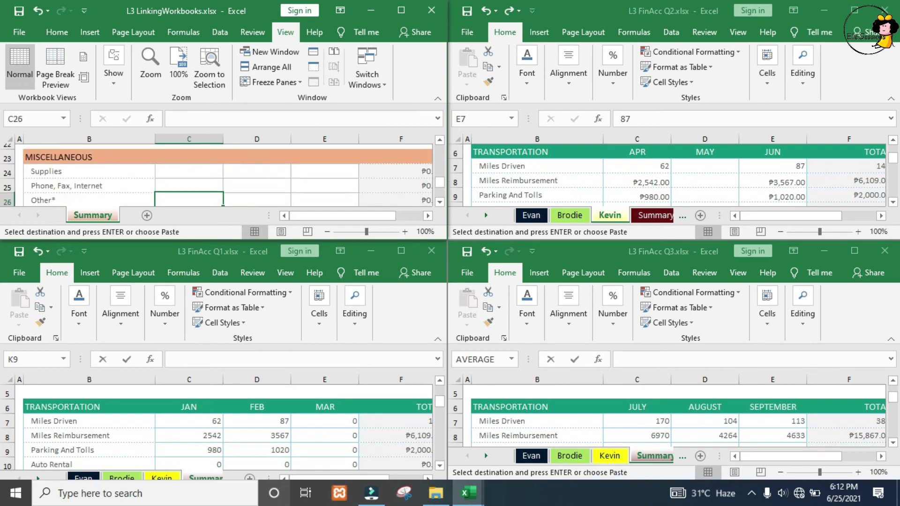
key("Up")
key("Up")
key("Up")
key("Up")
key("Up")
key("Up")
key("Up")
key("Up")
key("Up")
key("Up")
key("Up")
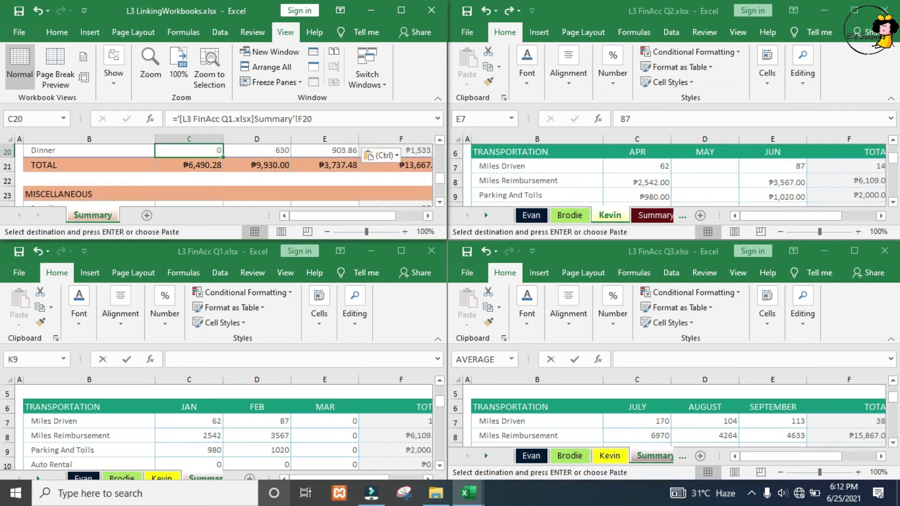
key("Down")
key("shift+Down")
key("shift+Down")
key("shift+Right")
key("shift+Right")
key("Down")
key("Down")
key("Down")
key("Down")
key("Down")
key("Down")
key("Down")
key("Up")
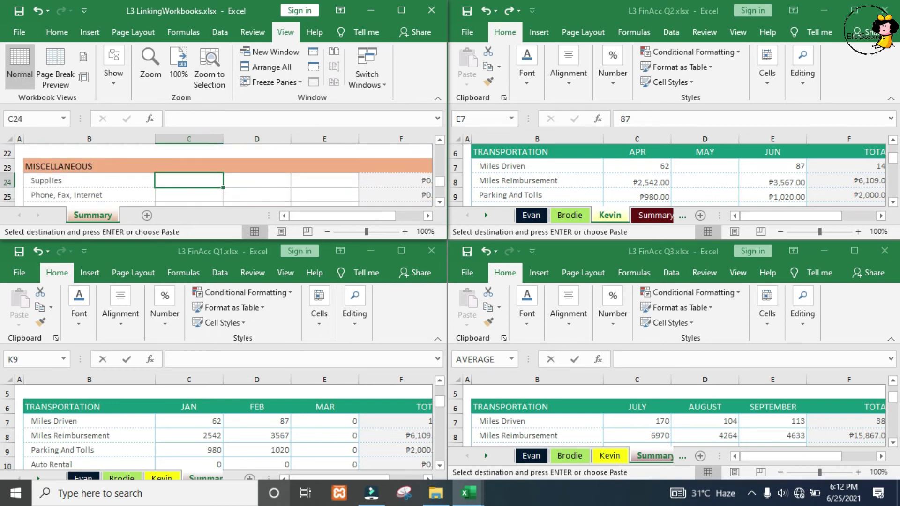
key("Down")
key("Down")
key("Down")
key("Down")
key("Down")
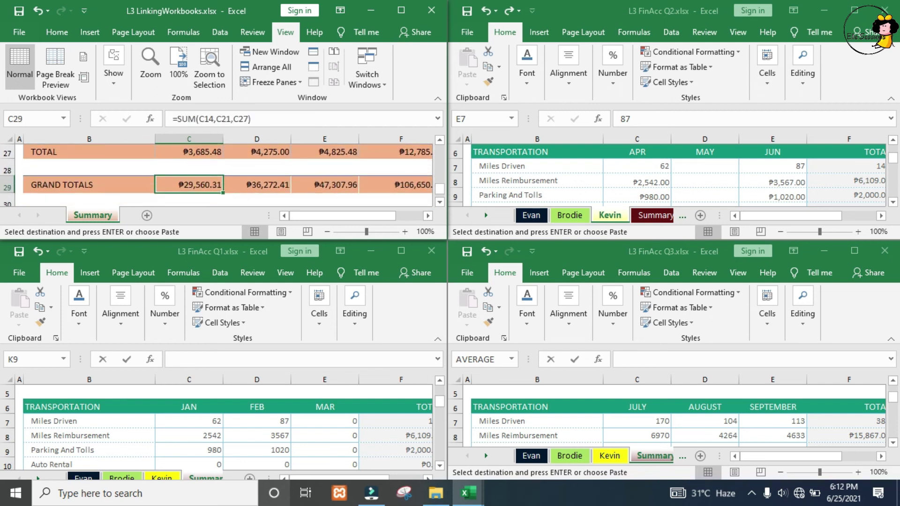
key("Up")
key("Up")
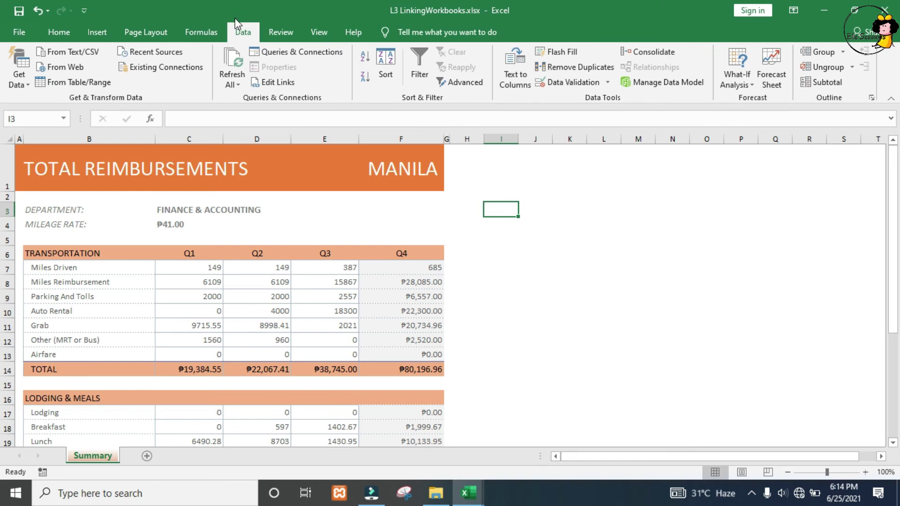
Step: Open Data > Edit Links to review the Q1–Q3 sources, cancelling a Change Source for Q1
left_click(237, 37)
left_click(282, 81)
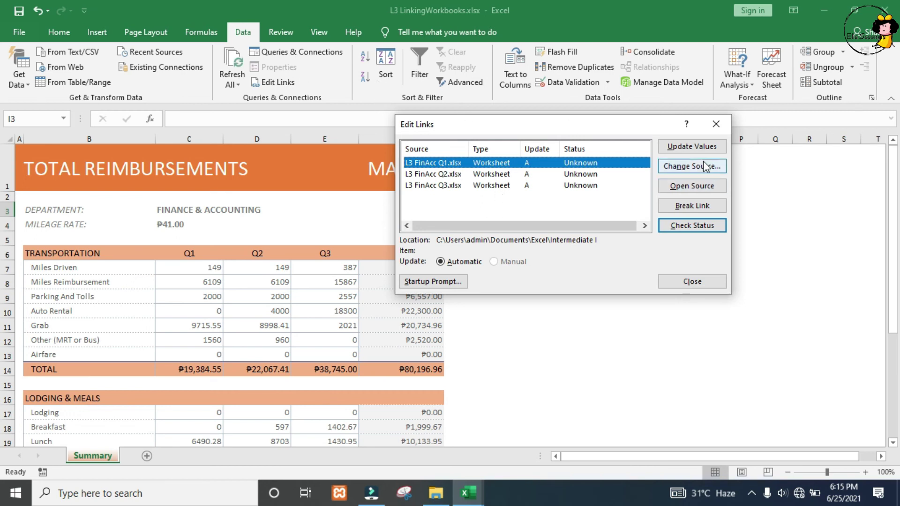
left_click(686, 165)
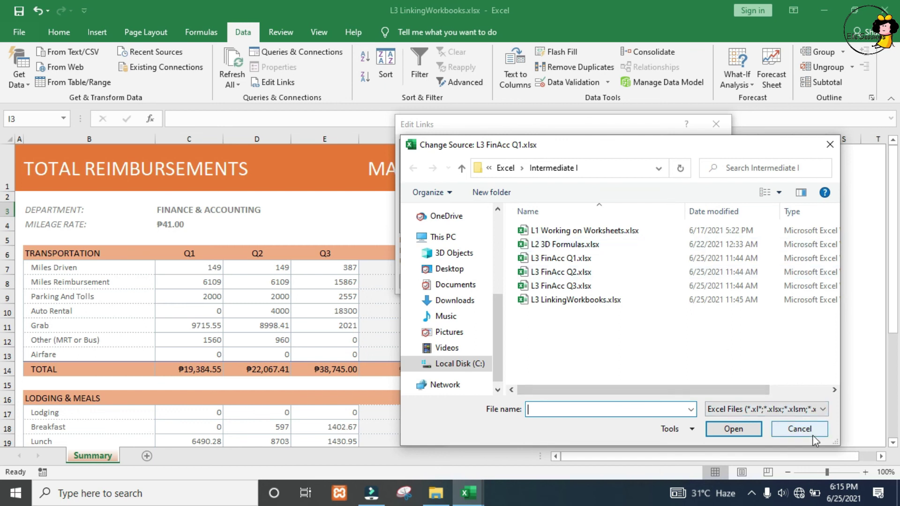
left_click(800, 429)
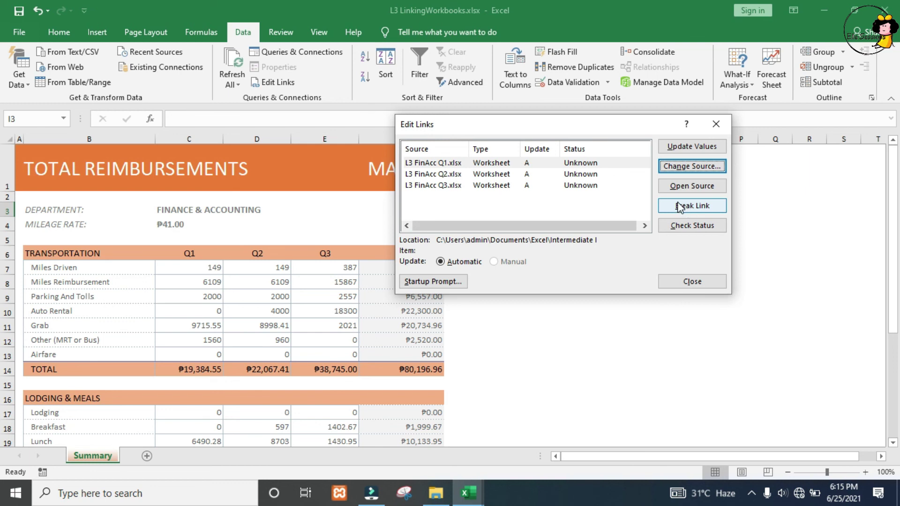
Step: Break the link to L3 FinAcc Q1.xlsx and close the Edit Links dialog
left_click(683, 210)
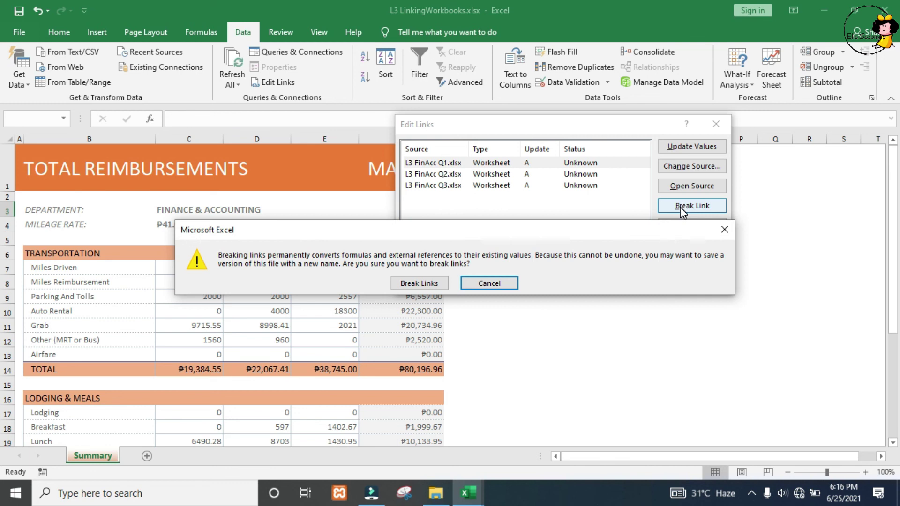
left_click(403, 285)
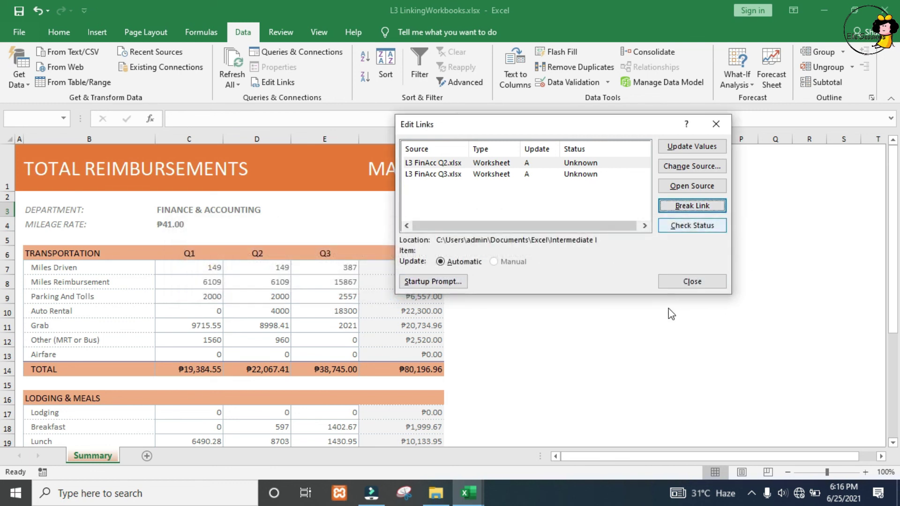
left_click(678, 284)
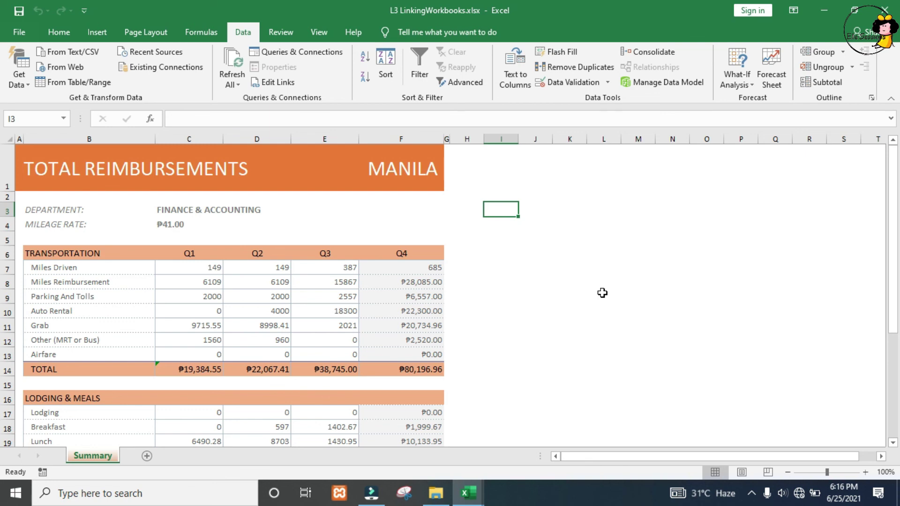
Step: Verify Q1 Miles Driven is now a plain value while Q2 and Q3 stay linked
left_click(185, 271)
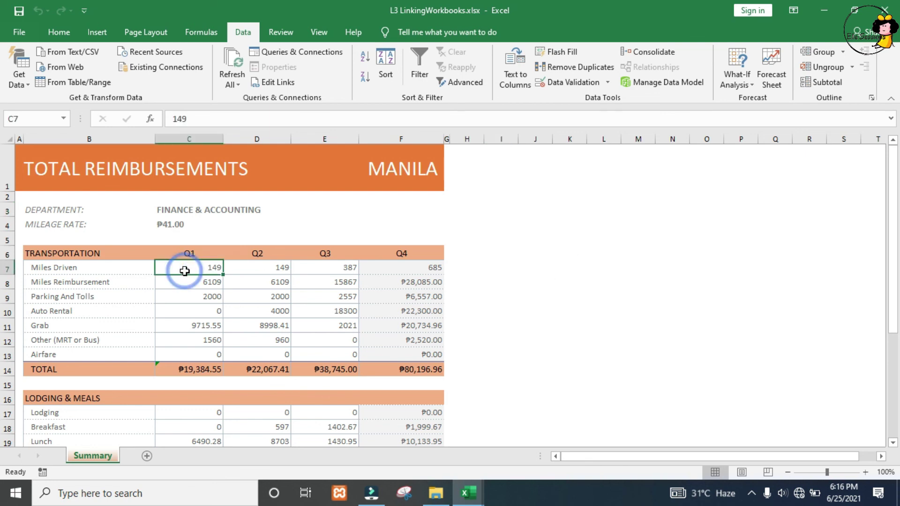
left_click(257, 268)
left_click(328, 267)
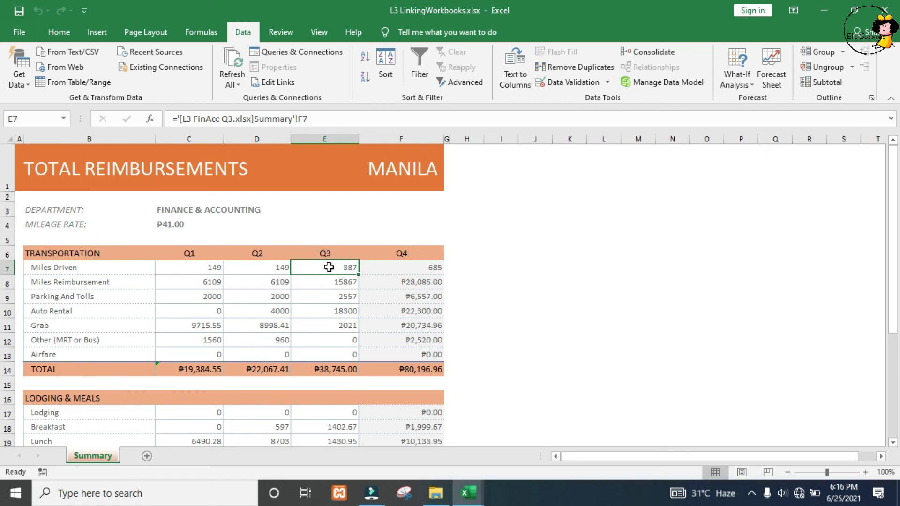
left_click(194, 268)
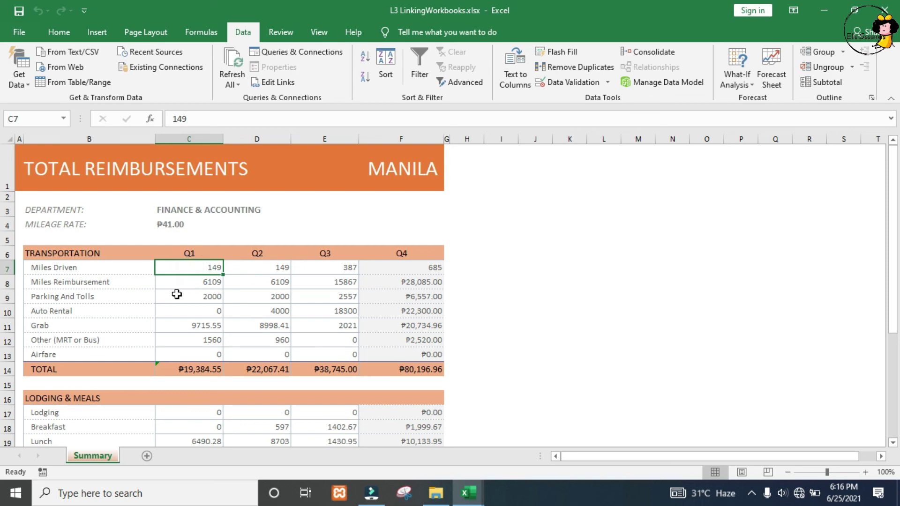